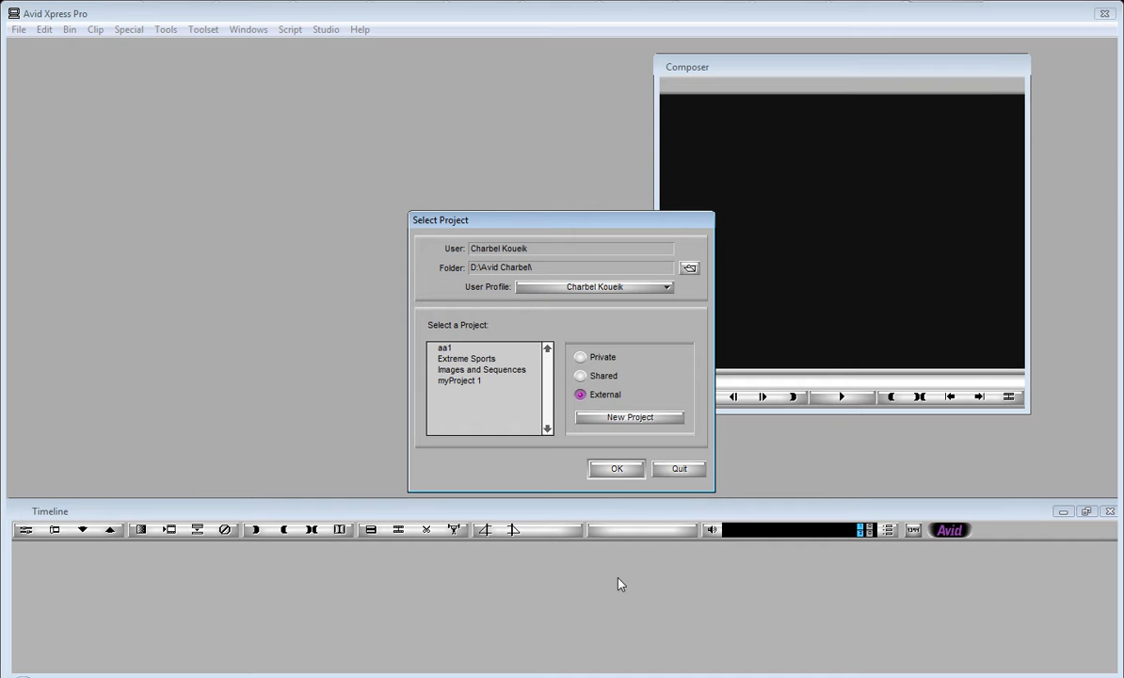
# Step: Create a new project named Extreme Sports 1 in 25p PAL format and open it
pyautogui.click(611, 420)
pyautogui.click(506, 336)
pyautogui.moveTo(506, 340); pyautogui.dragTo(361, 334)
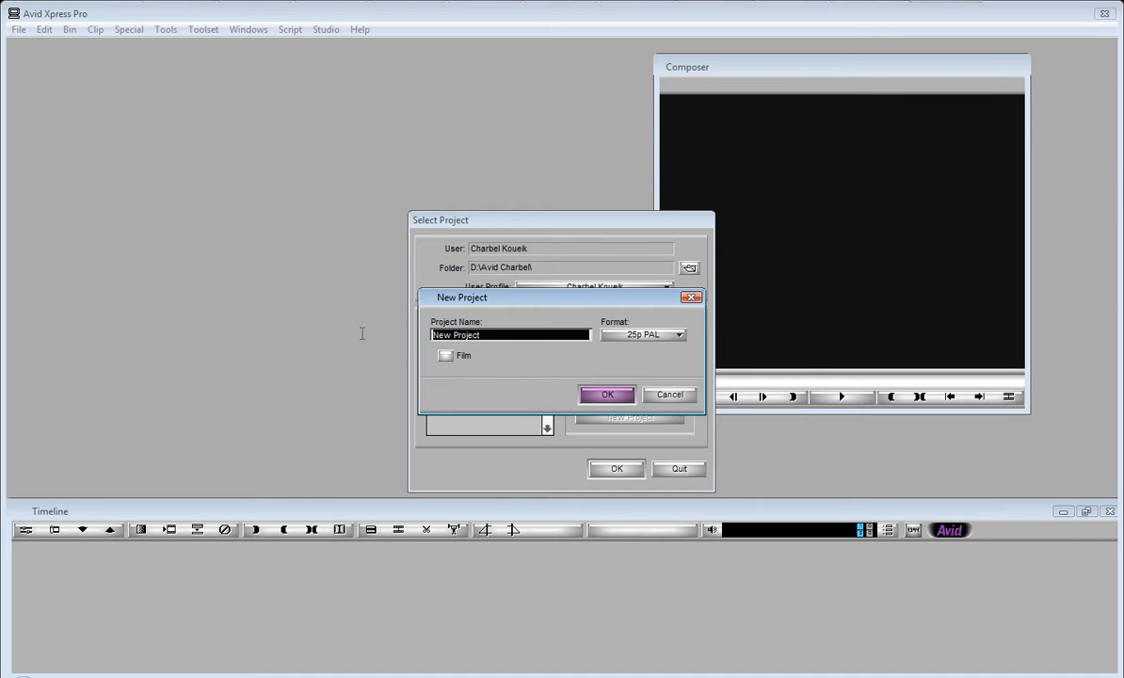
pyautogui.write('Ex')
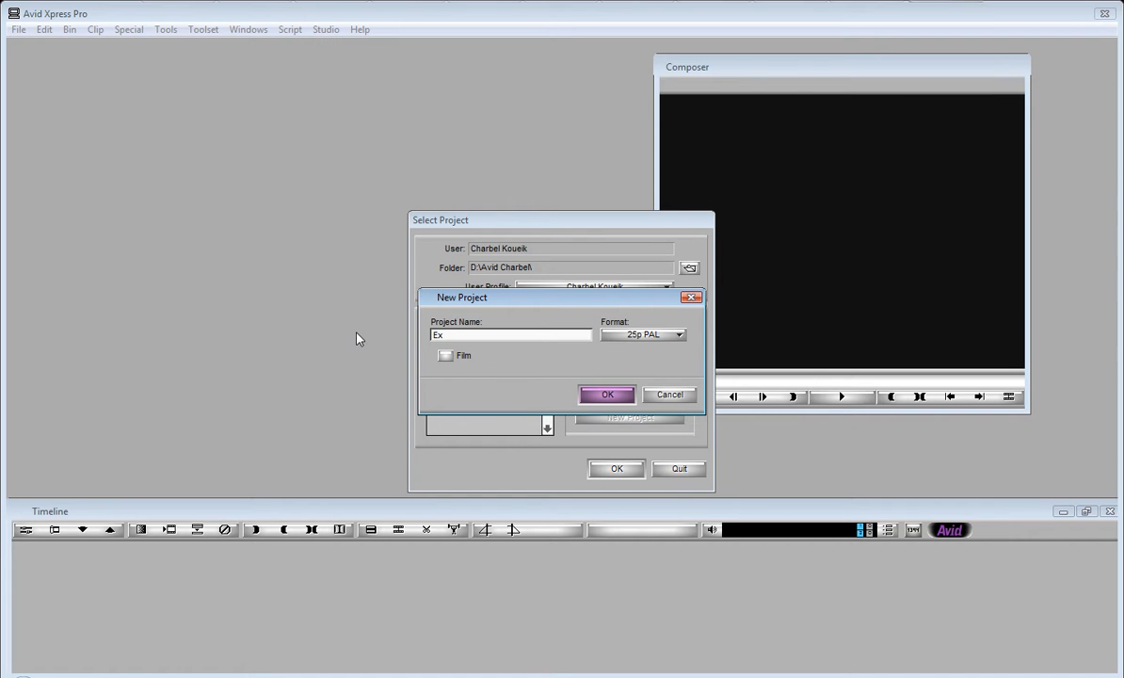
pyautogui.write('treme Sports 1')
pyautogui.click(607, 394)
pyautogui.click(616, 467)
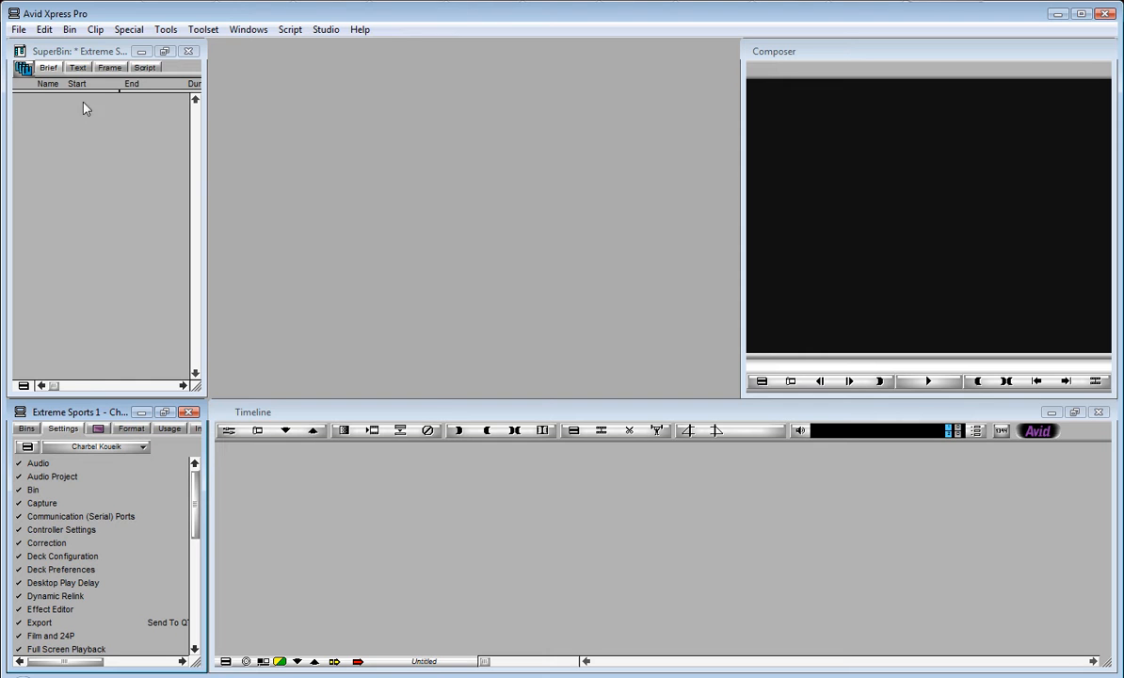
# Step: Rename the project's default bin to Video
pyautogui.click(27, 429)
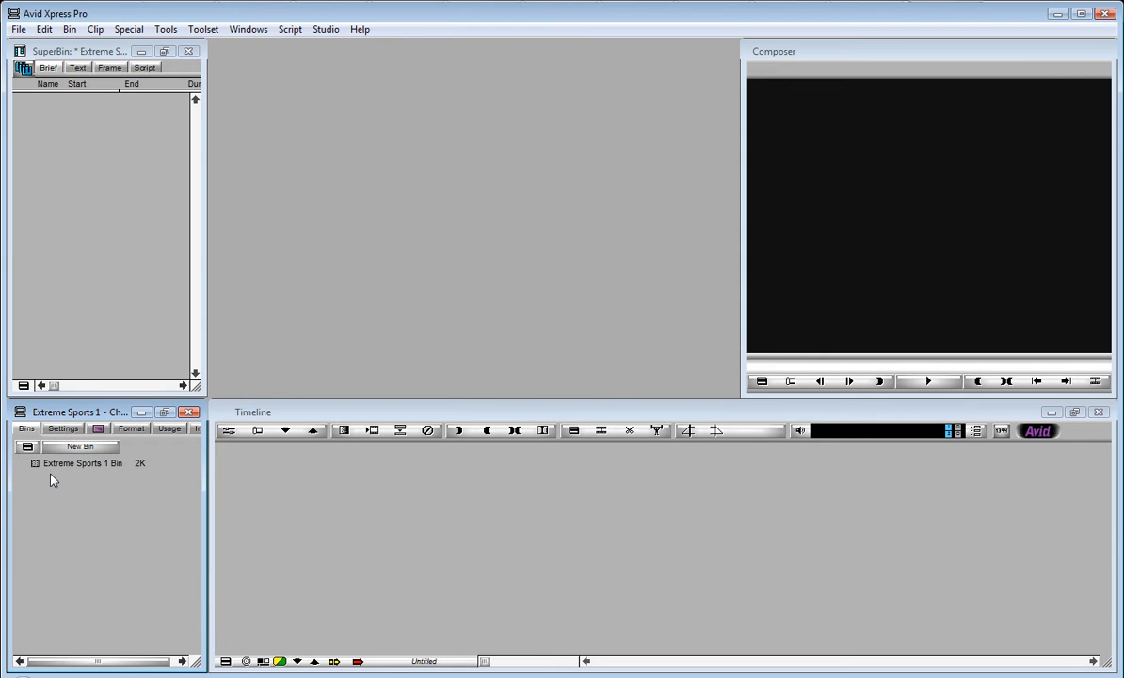
pyautogui.click(73, 463)
pyautogui.write('Video')
pyautogui.press('Return')
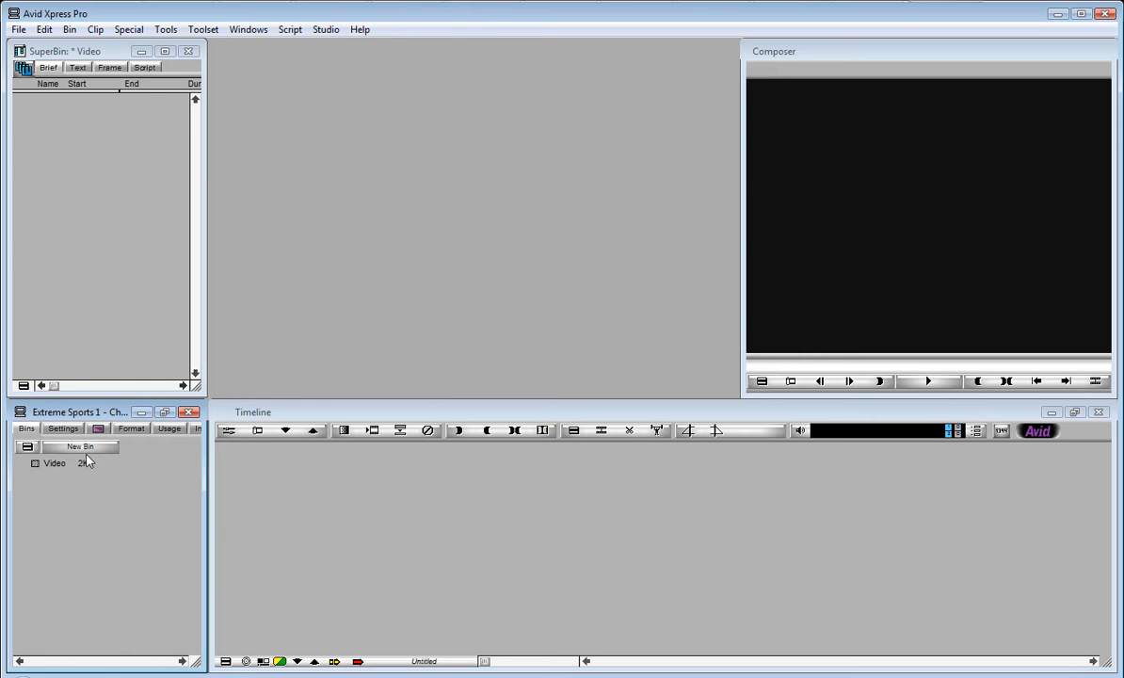
# Step: Create a new bin named Audio
pyautogui.click(80, 446)
pyautogui.click(58, 465)
pyautogui.write('Audio')
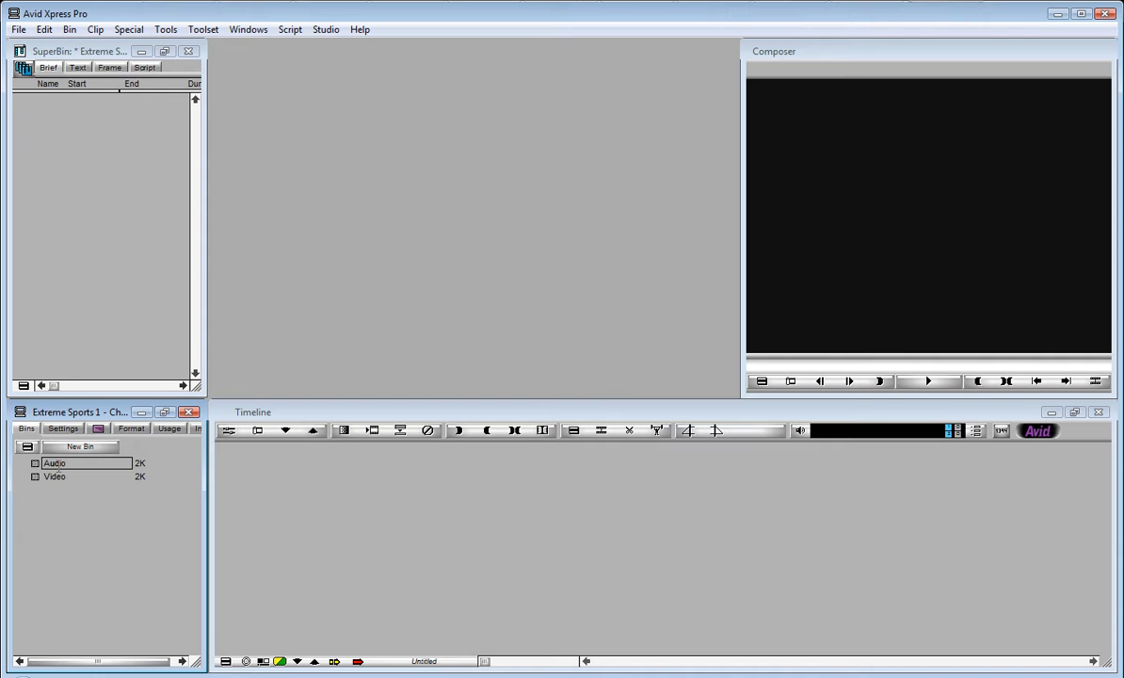
pyautogui.press('Return')
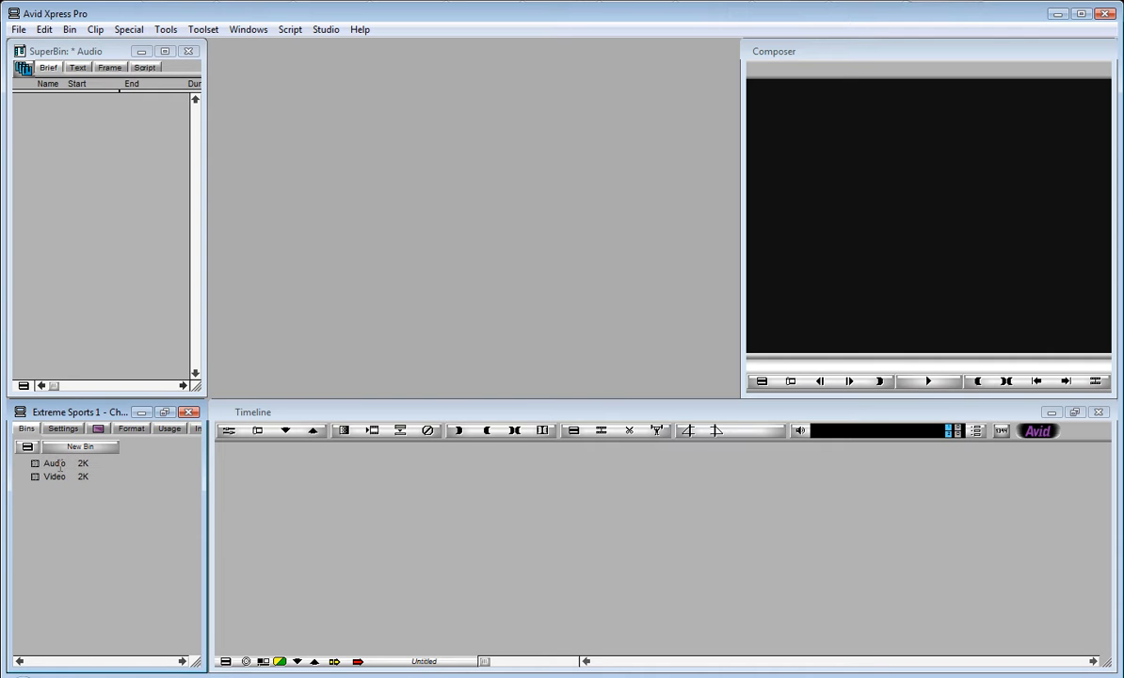
# Step: Create a new bin named Images
pyautogui.click(80, 446)
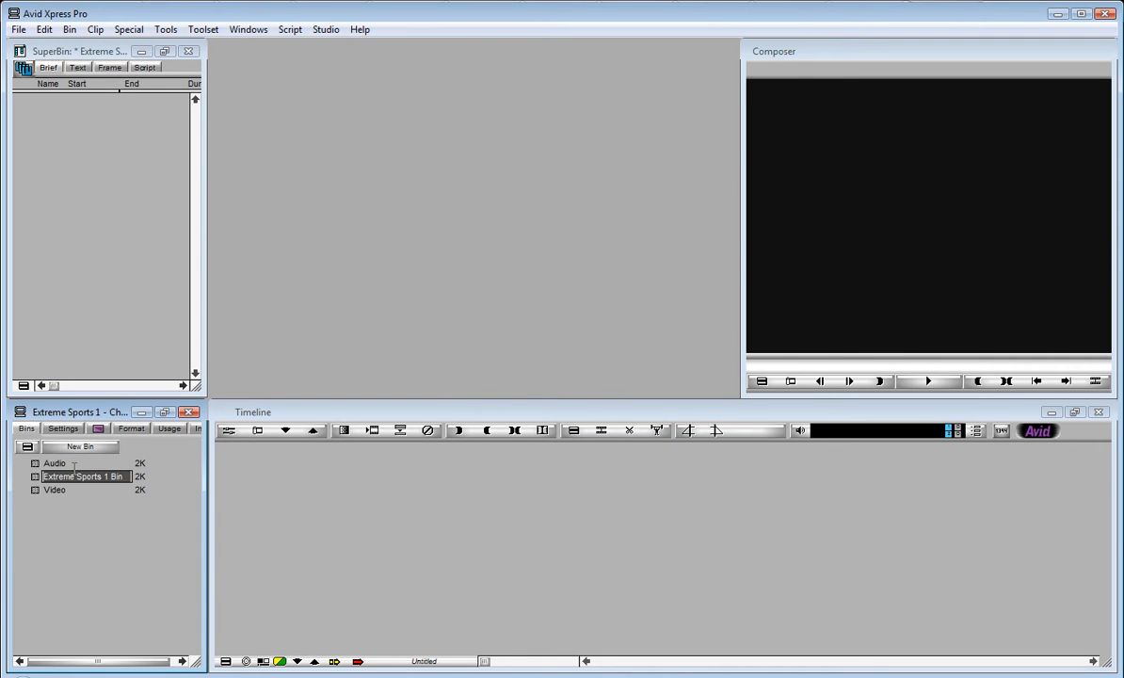
pyautogui.write('Images')
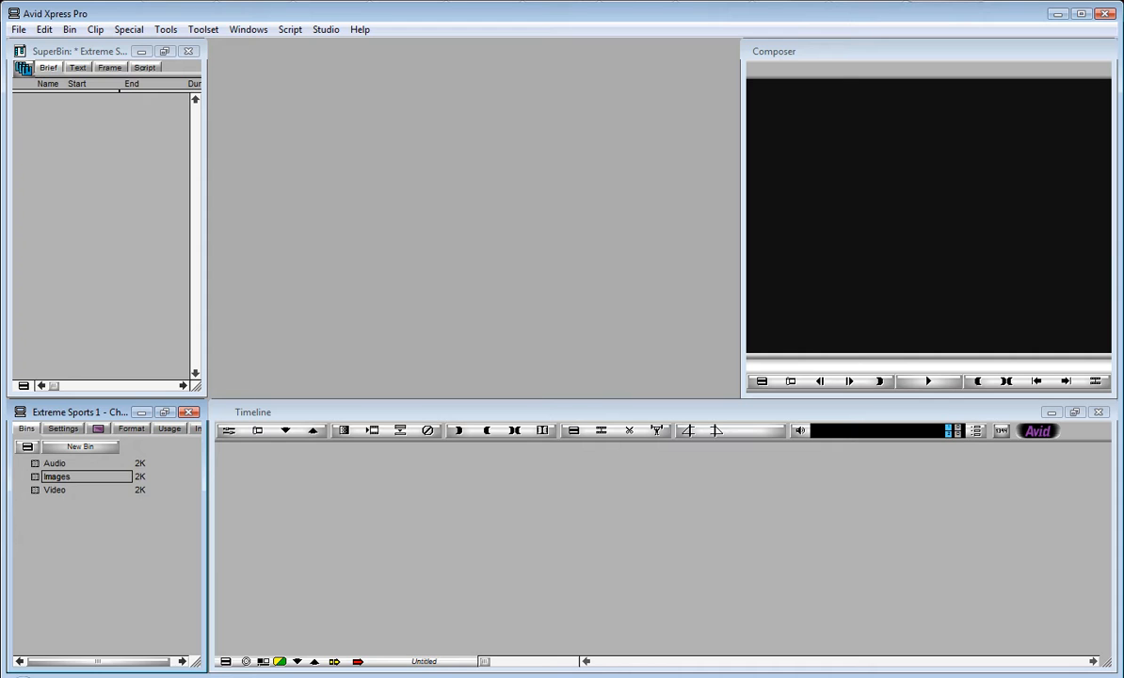
pyautogui.press('Return')
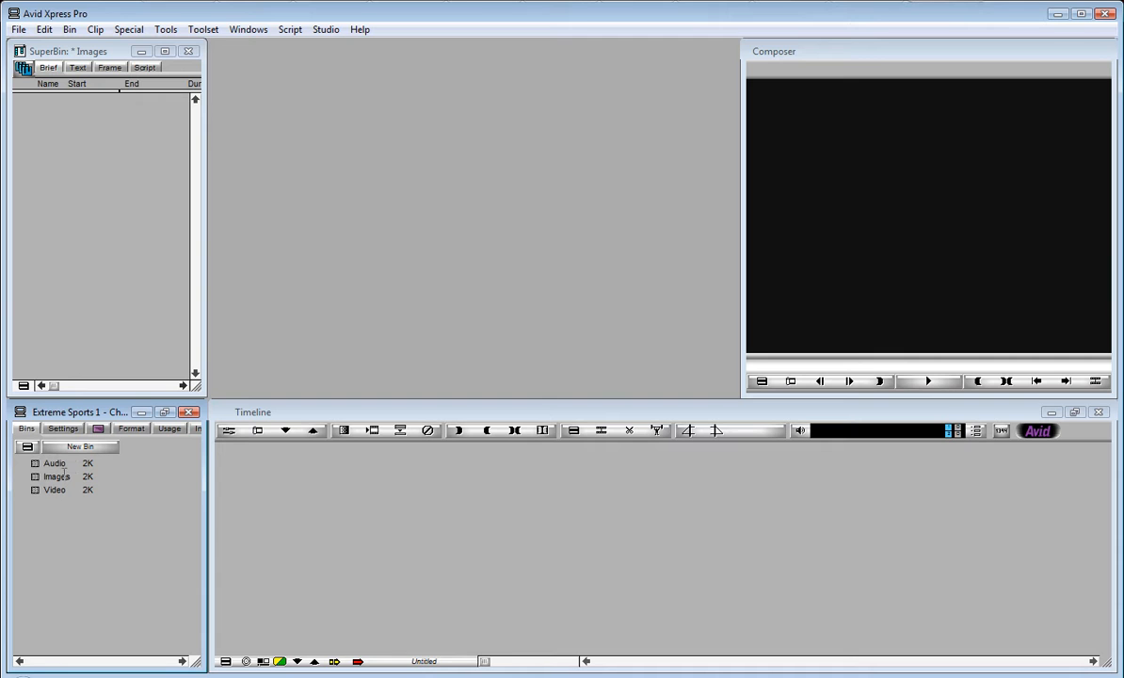
# Step: Import aaCry.mp3 from the myAudio folder on the 3DQUAKERS_External drive into the Audio bin
pyautogui.doubleClick(35, 463)
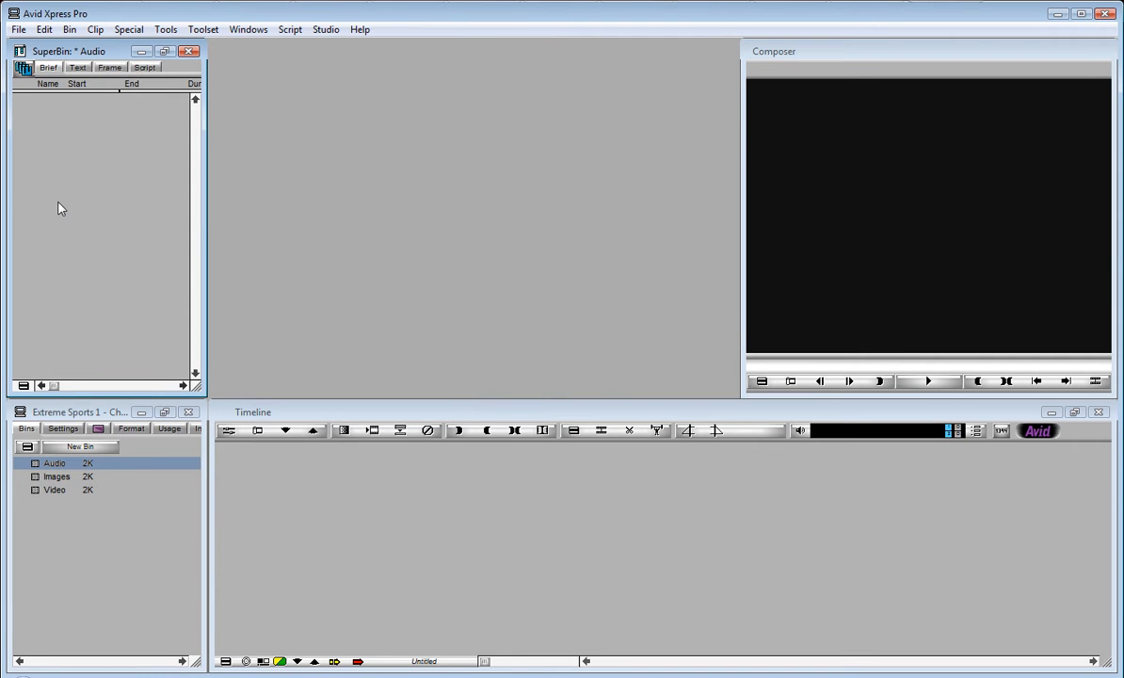
pyautogui.rightClick(55, 155)
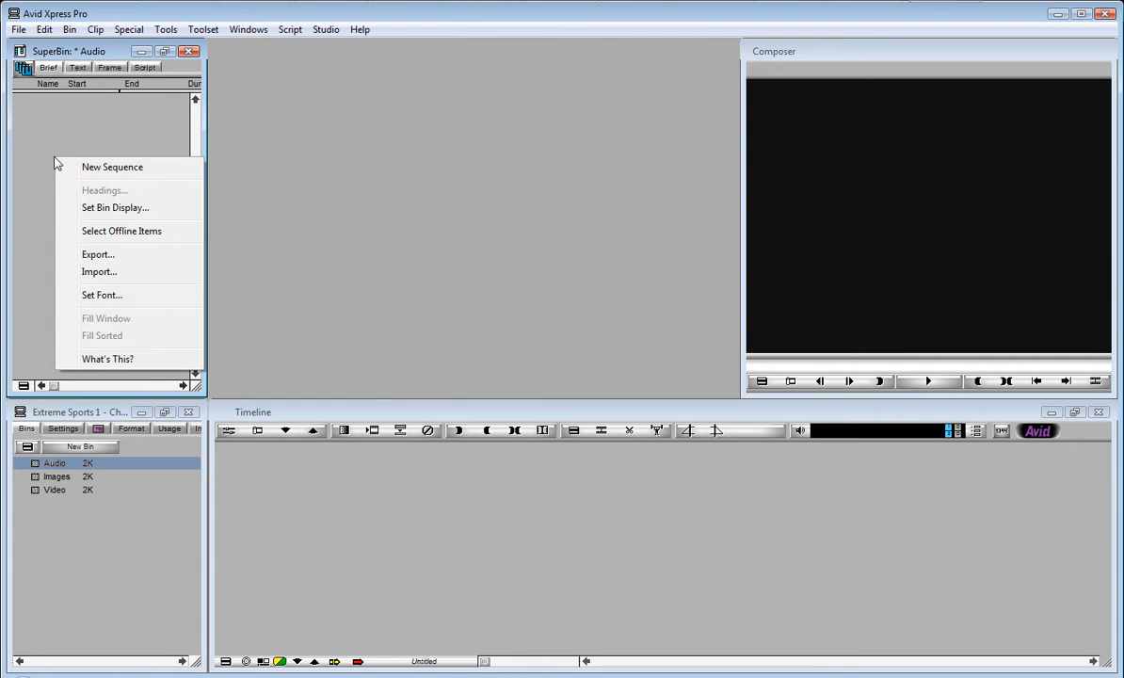
pyautogui.click(99, 271)
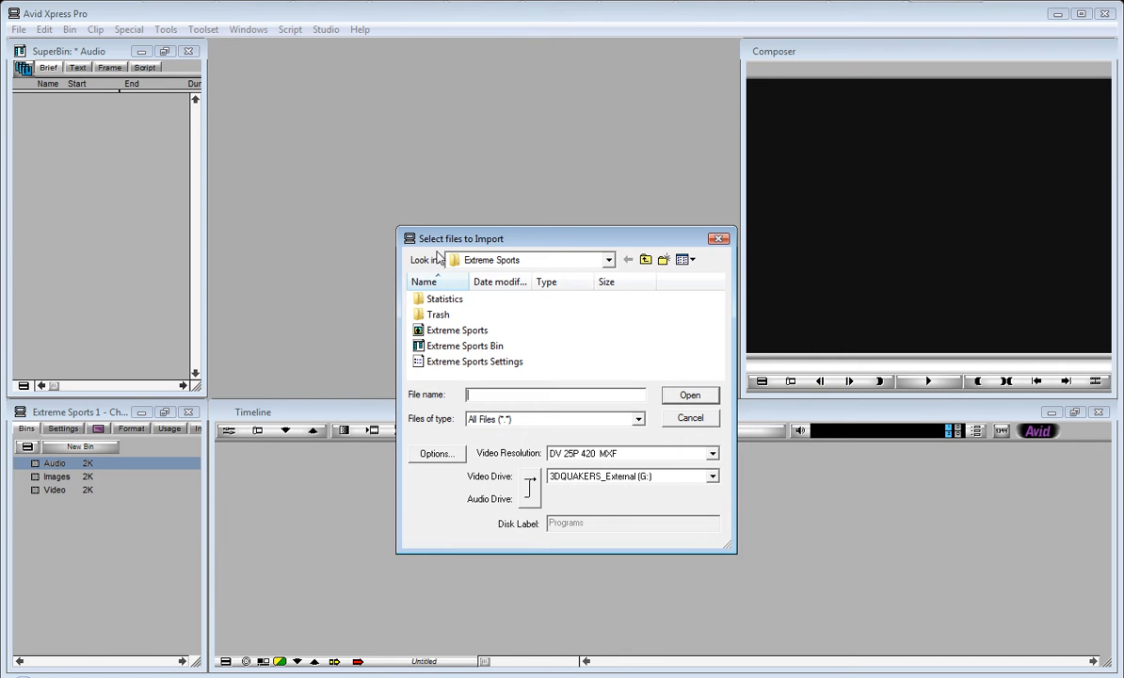
pyautogui.click(645, 260)
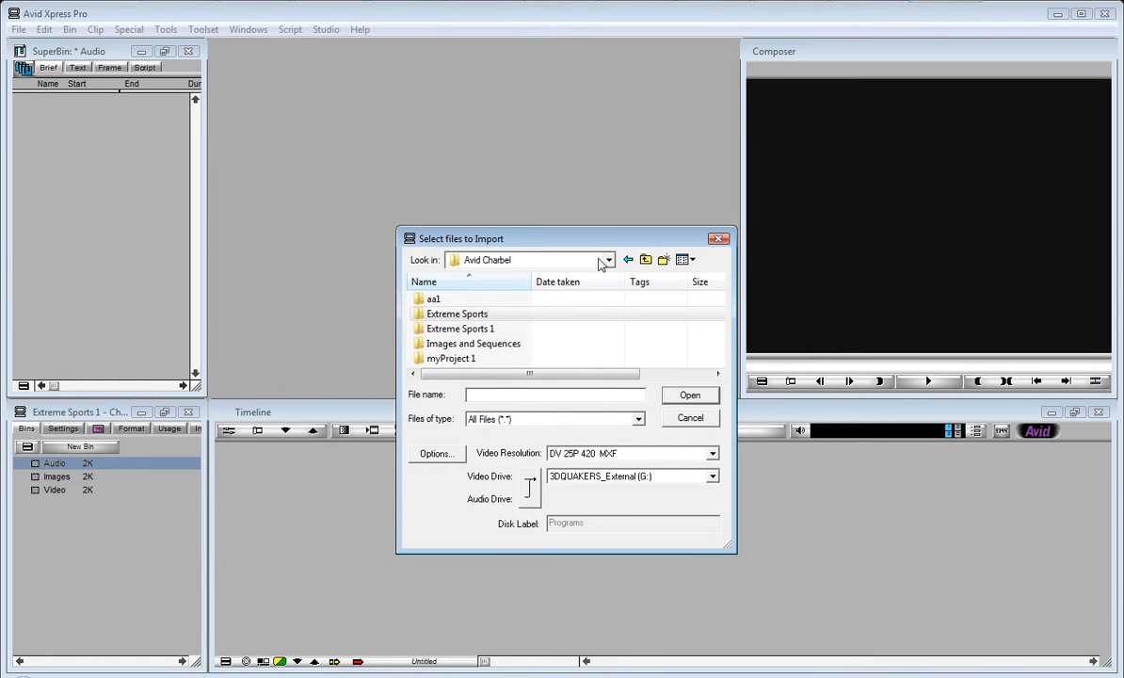
pyautogui.click(567, 260)
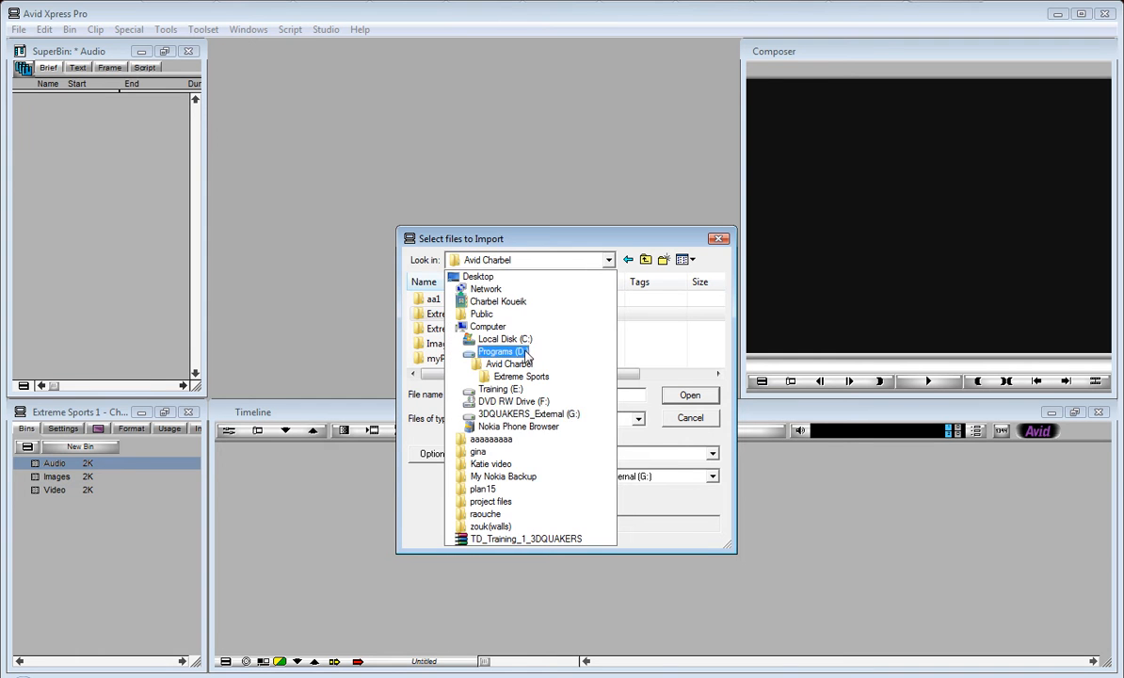
pyautogui.click(527, 413)
pyautogui.doubleClick(556, 316)
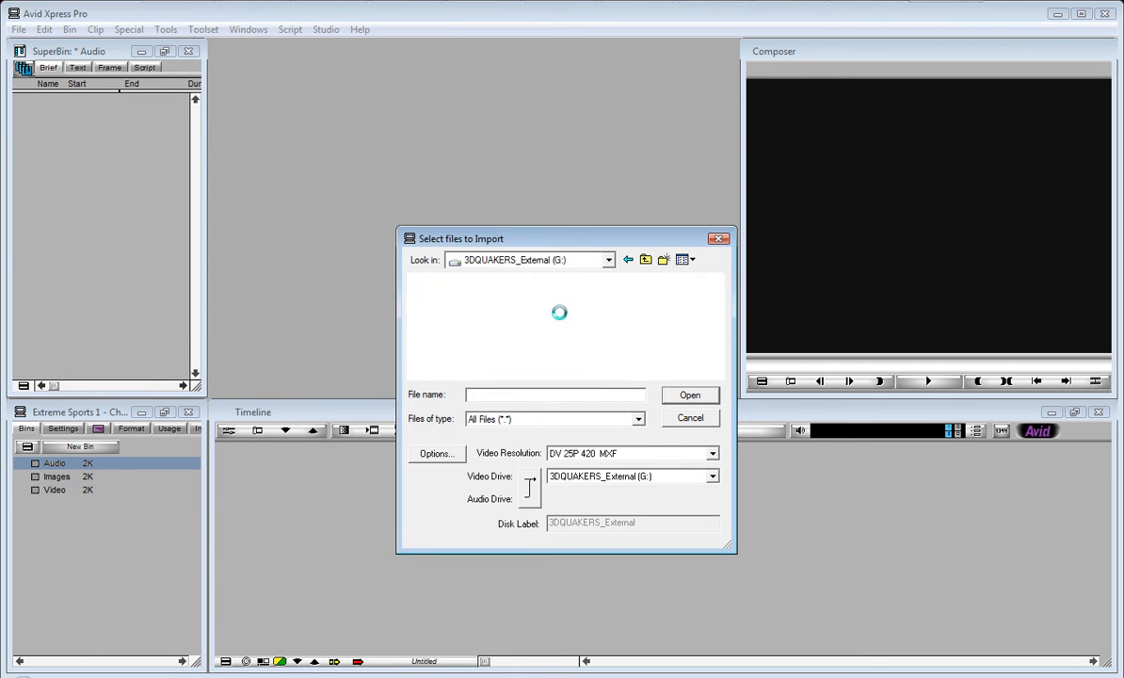
pyautogui.click(420, 303)
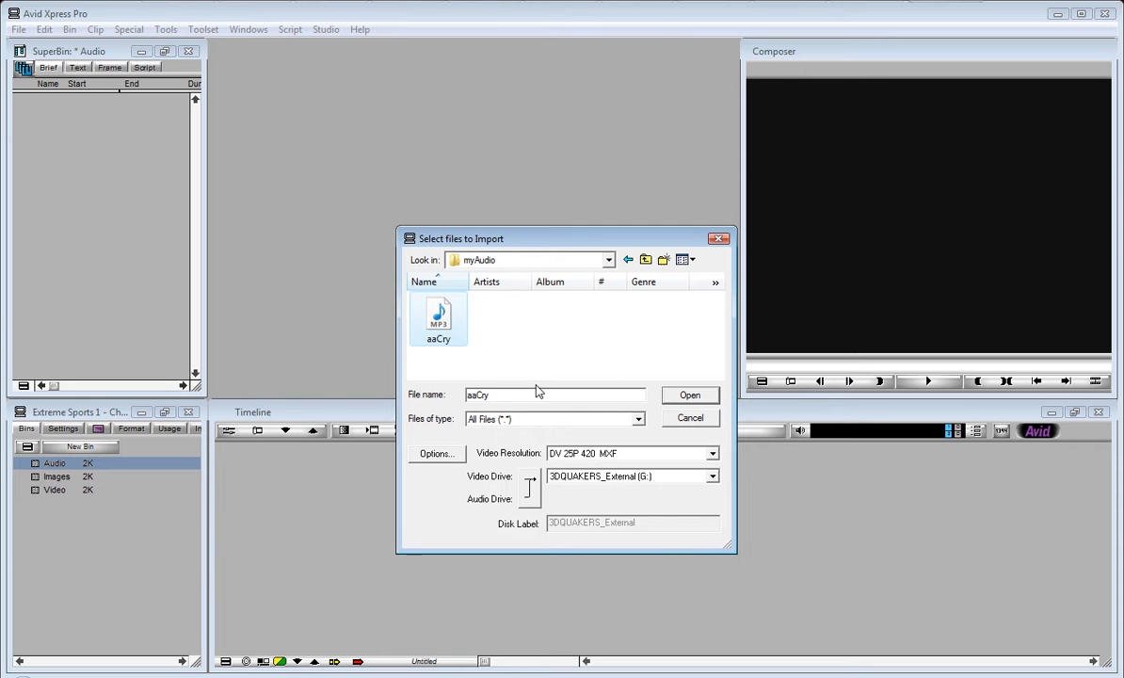
pyautogui.click(686, 395)
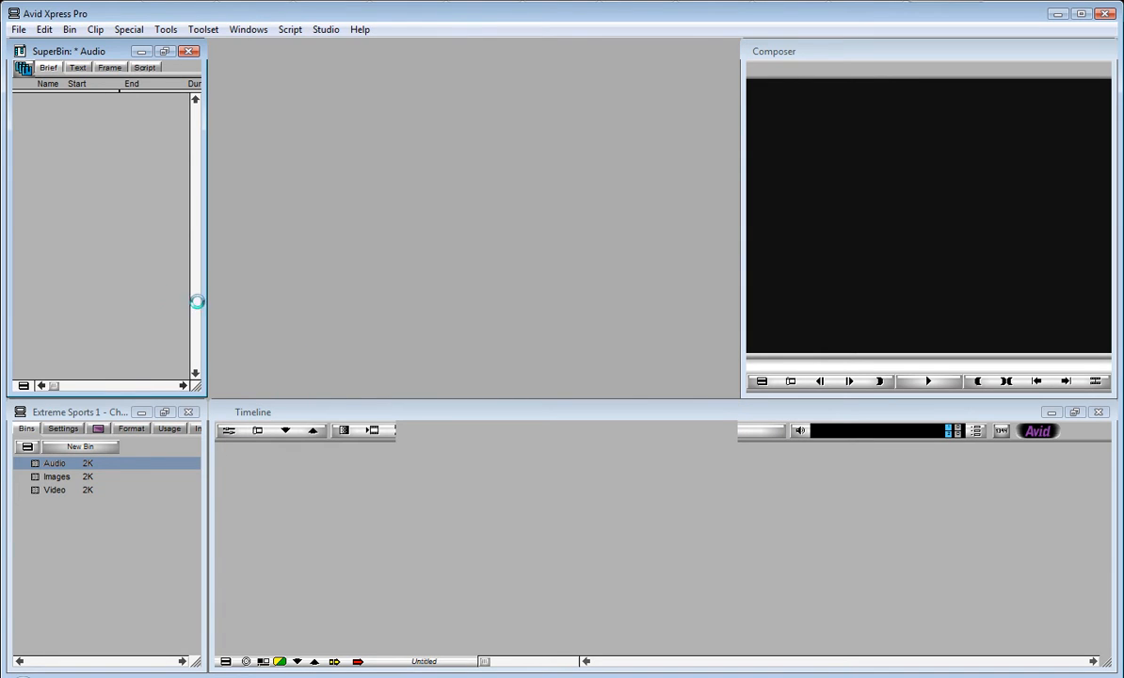
# Step: Open the Video bin's import dialog and select boxRoll0000 in the box roll folder inside myVideos
pyautogui.doubleClick(35, 477)
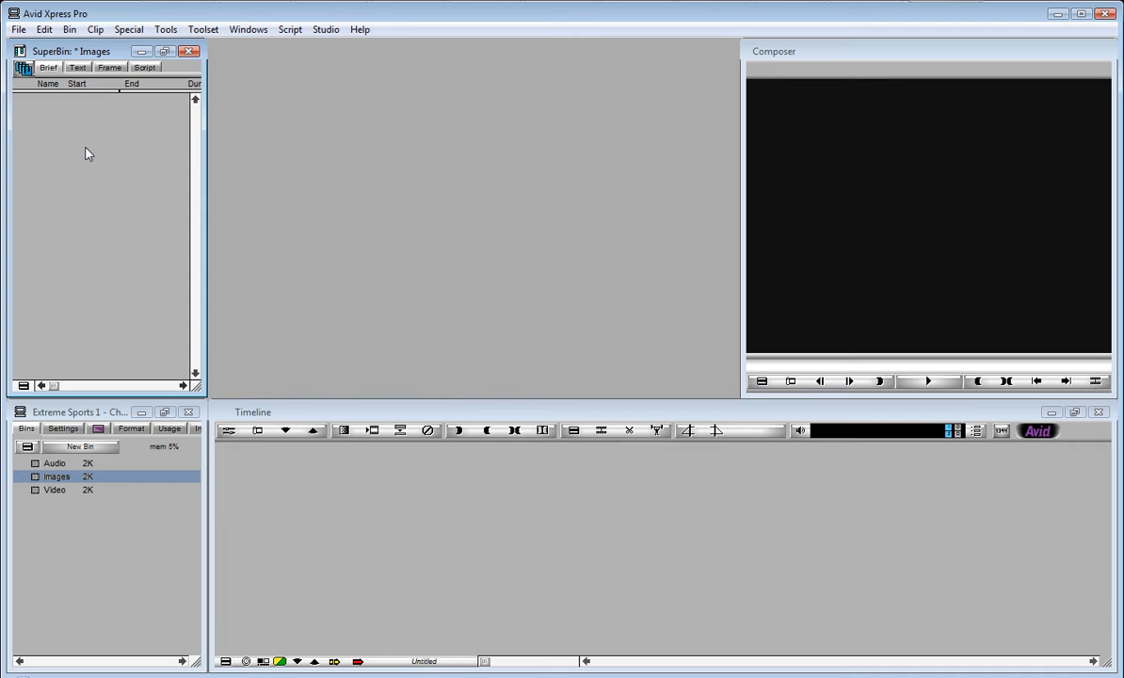
pyautogui.doubleClick(38, 490)
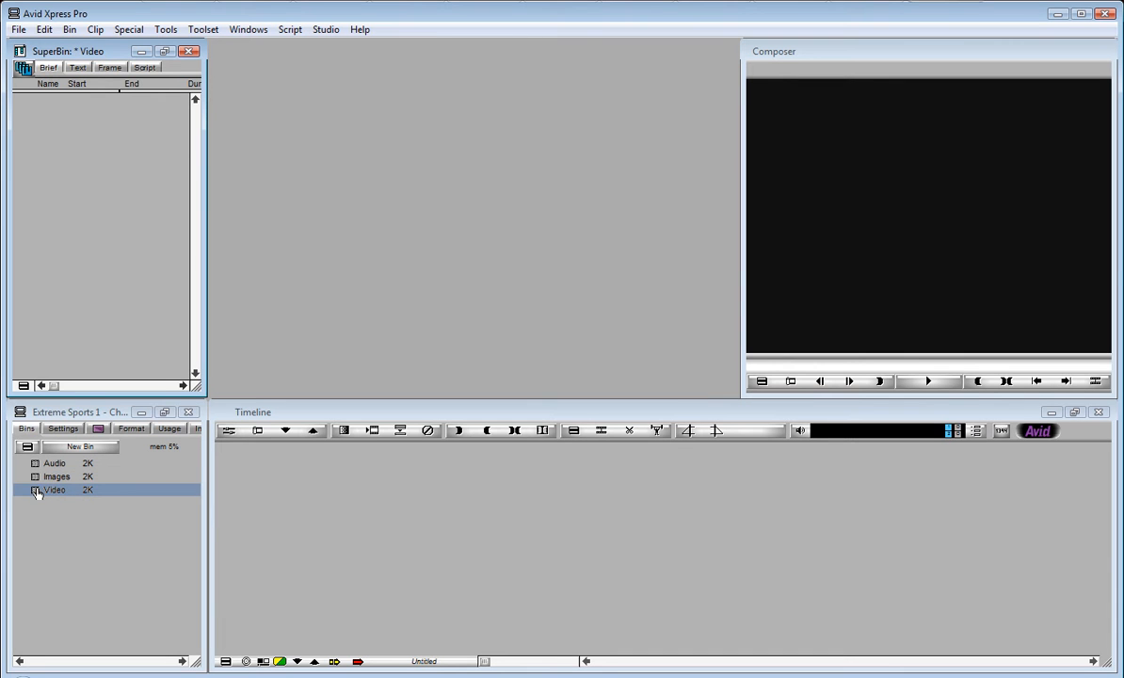
pyautogui.rightClick(65, 213)
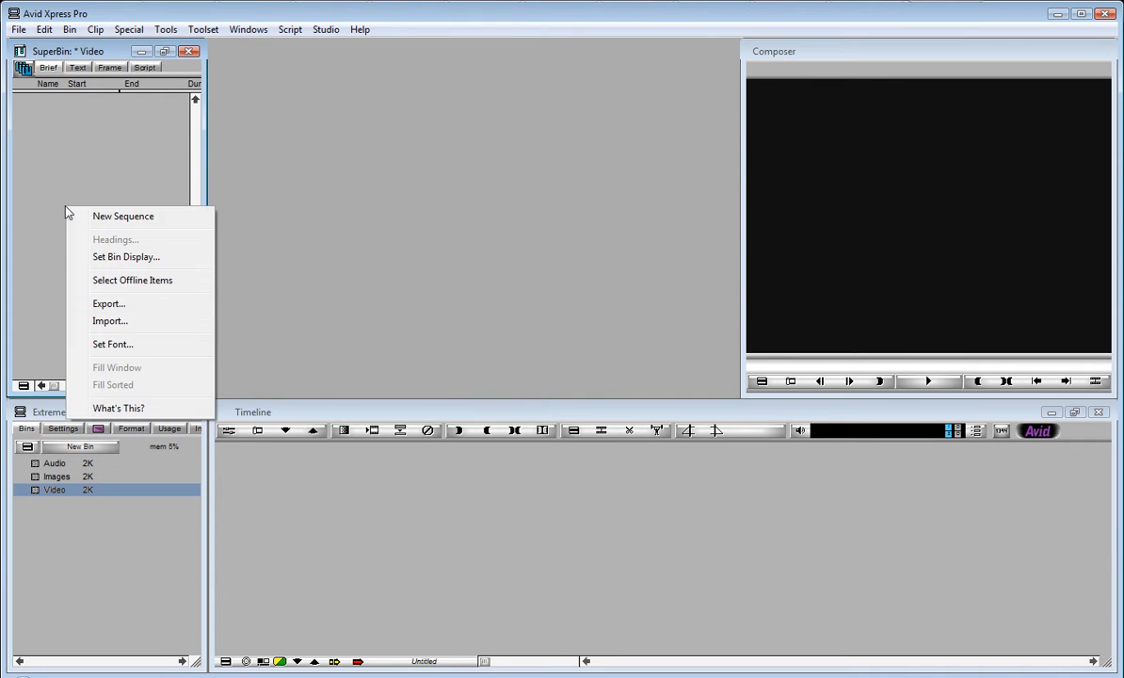
pyautogui.click(118, 322)
pyautogui.click(646, 259)
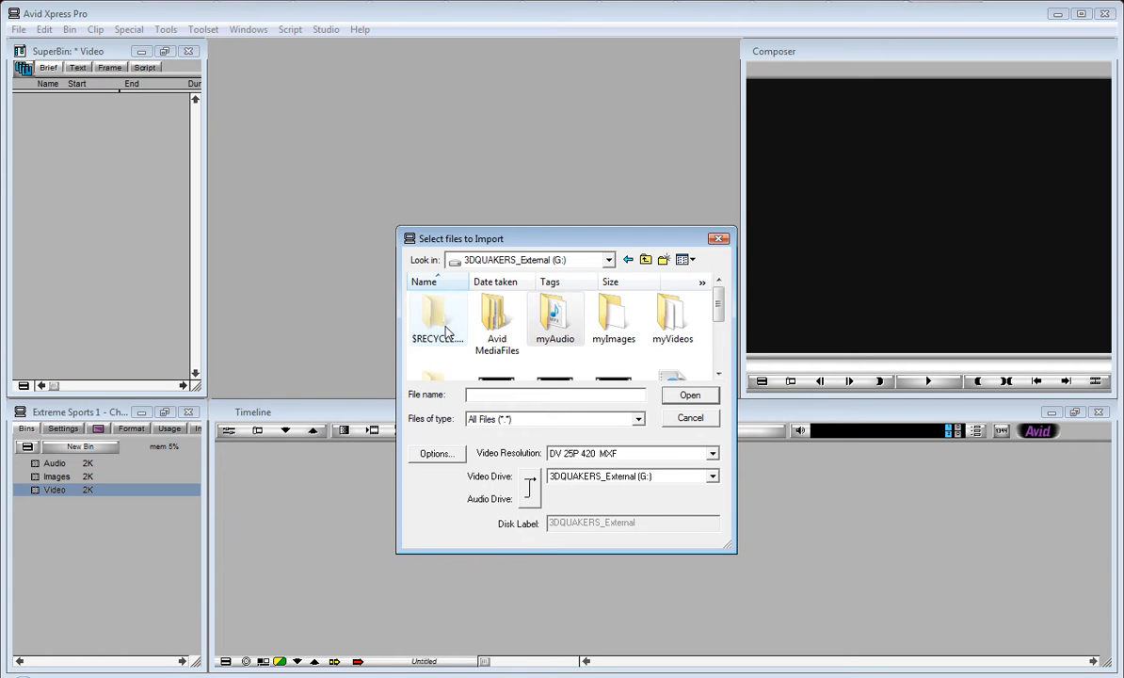
pyautogui.doubleClick(674, 315)
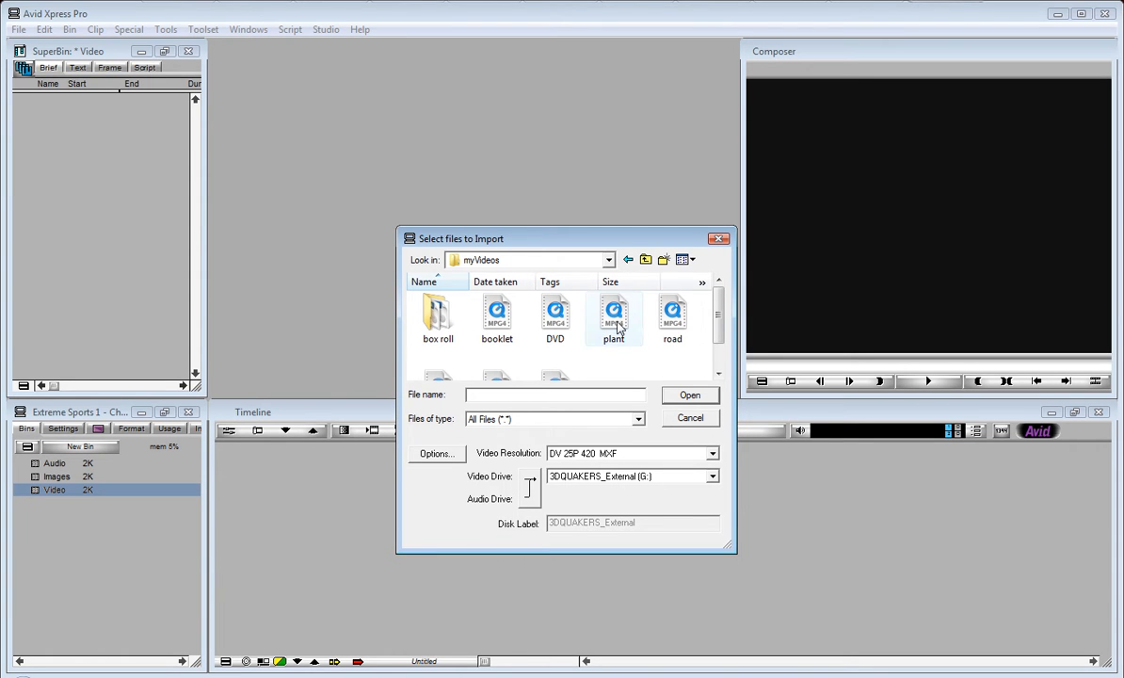
pyautogui.scroll(-2, 721, 311)
pyautogui.scroll(2, 726, 310)
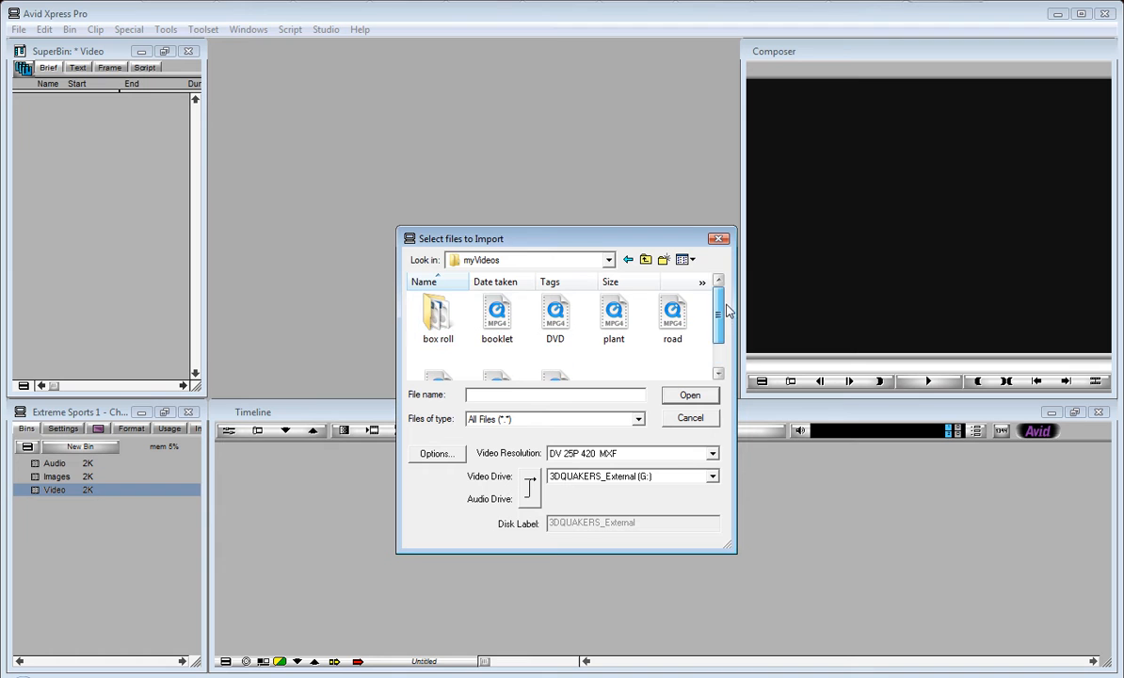
pyautogui.doubleClick(442, 314)
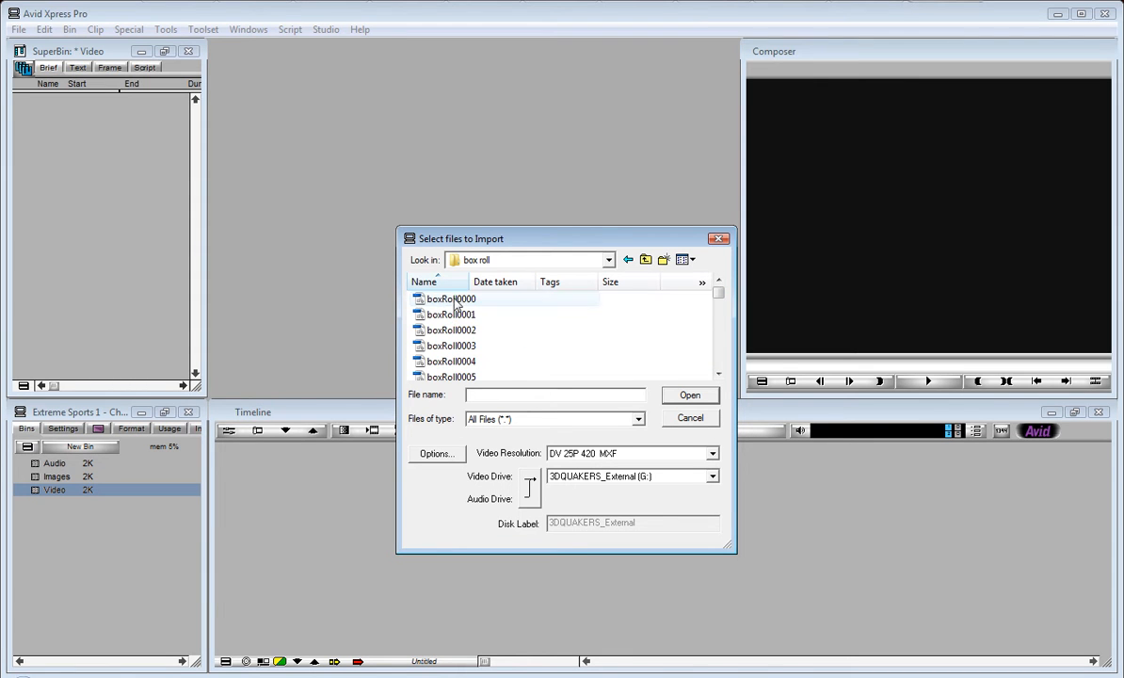
pyautogui.click(458, 299)
# Step: Turn on Autodetect Sequential Files in the import options and import the boxRoll0000 image sequence
pyautogui.moveTo(717, 293)
pyautogui.mouseDown()
pyautogui.moveTo(716, 358)
pyautogui.moveTo(717, 291)
pyautogui.mouseUp()
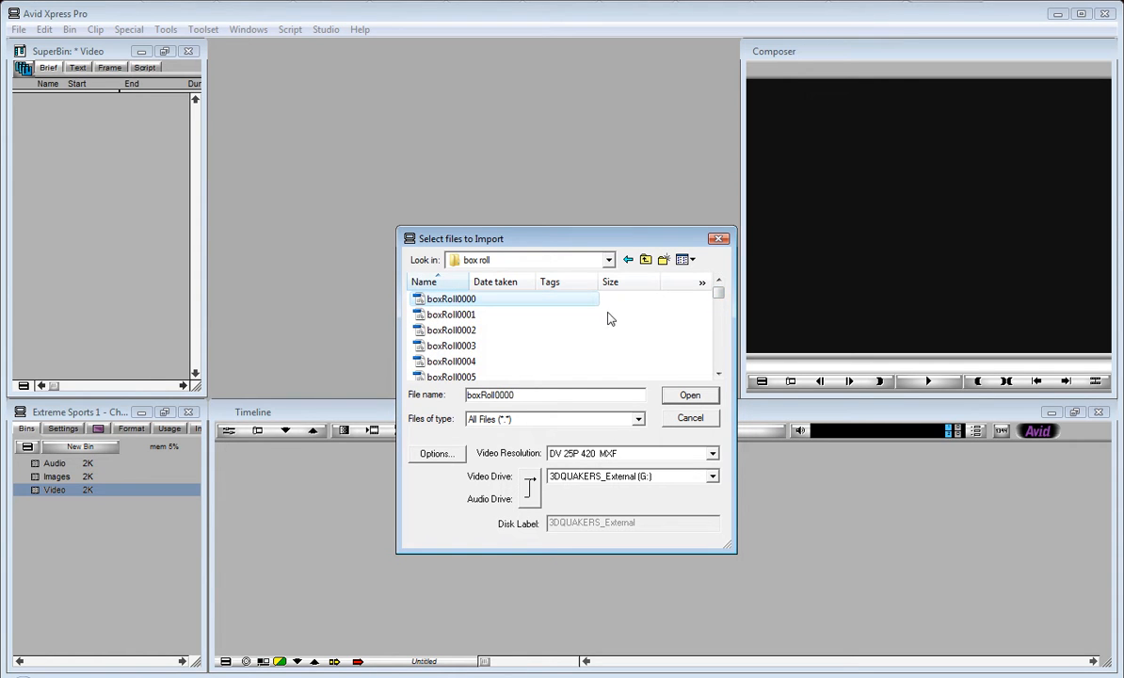
pyautogui.moveTo(718, 293)
pyautogui.mouseDown()
pyautogui.moveTo(719, 358)
pyautogui.moveTo(718, 288)
pyautogui.mouseUp()
pyautogui.click(433, 456)
pyautogui.click(400, 457)
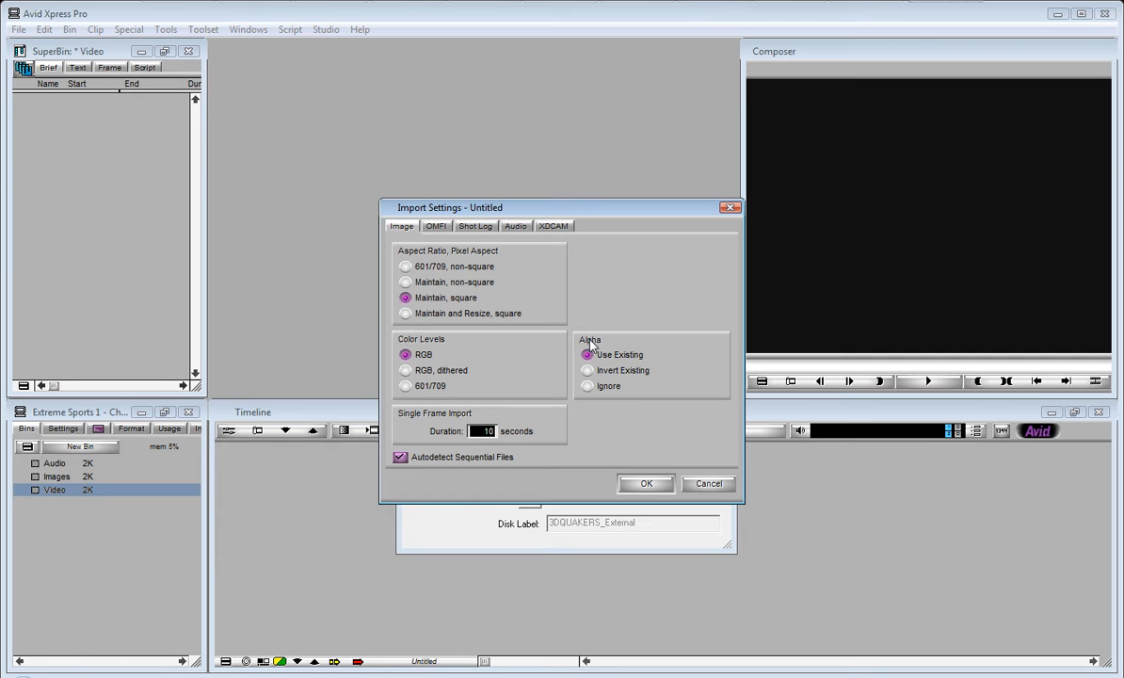
pyautogui.click(647, 483)
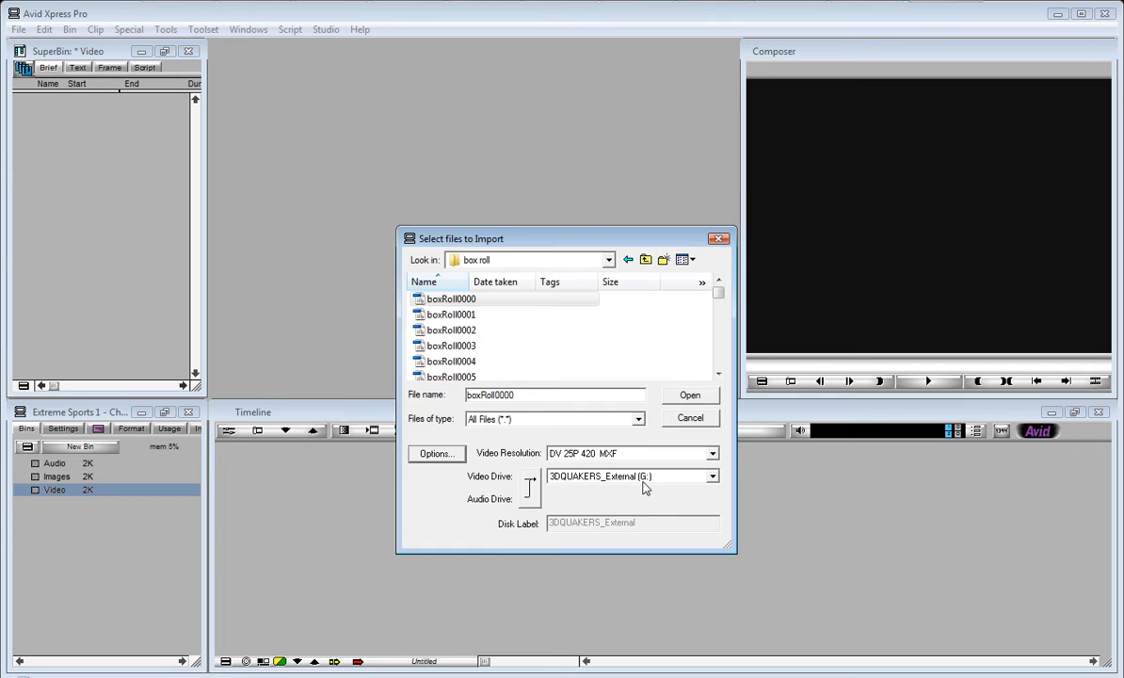
pyautogui.click(690, 397)
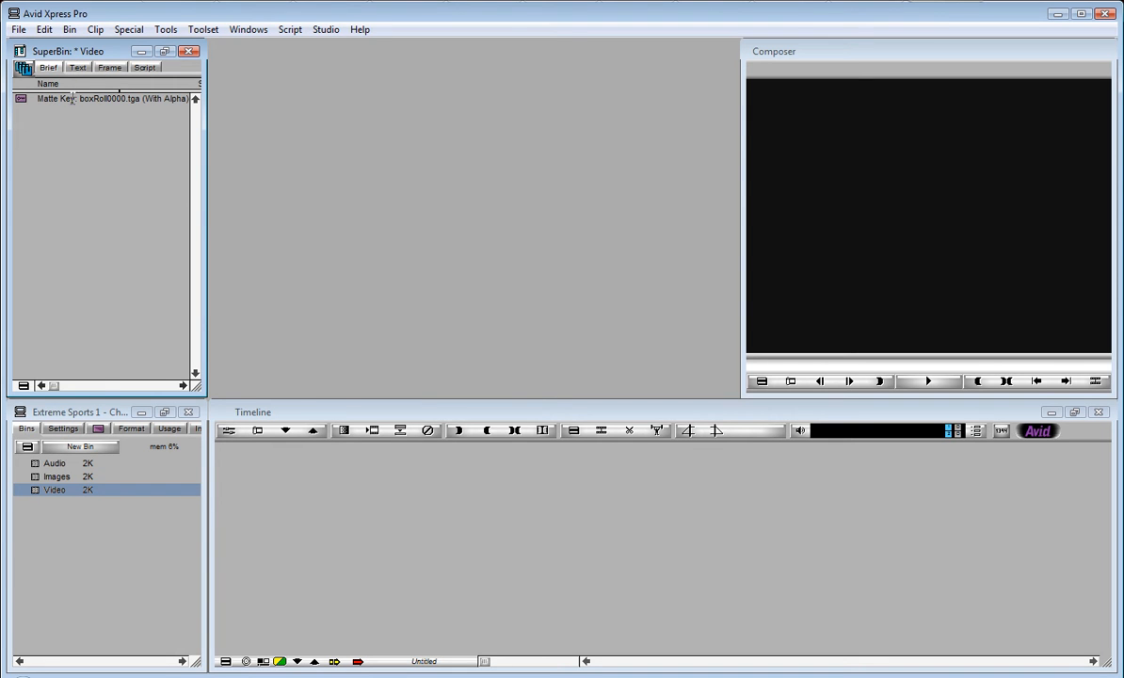
# Step: Switch the Video bin through its Text, Frame and Script views and back to Brief view
pyautogui.click(76, 67)
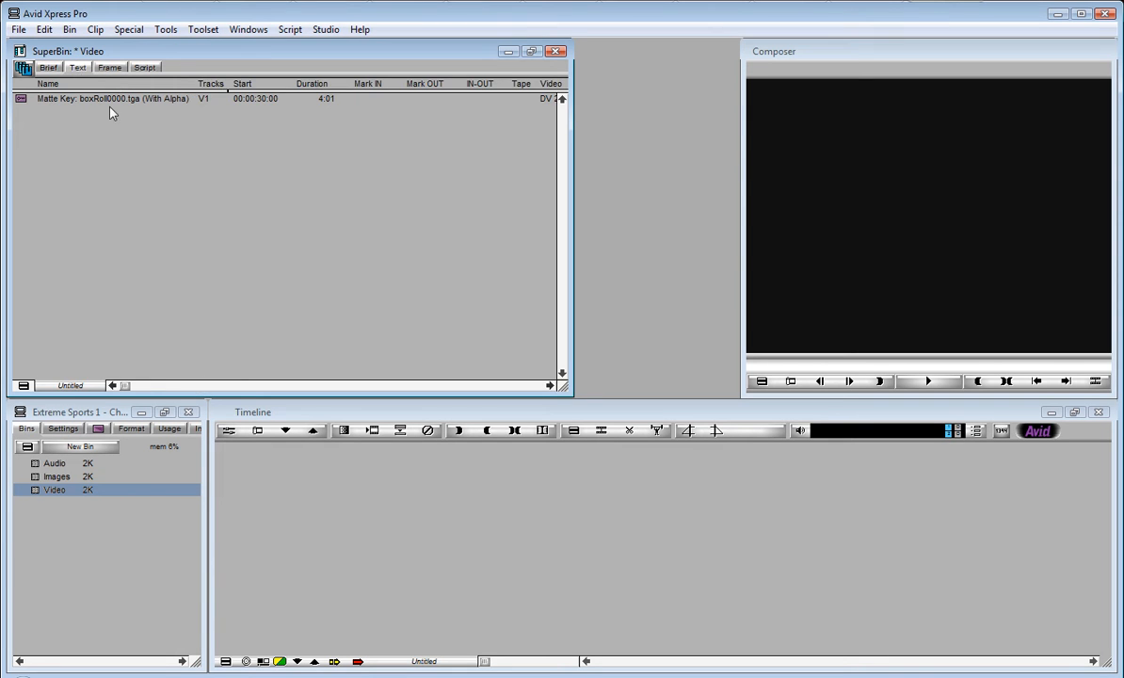
pyautogui.click(83, 100)
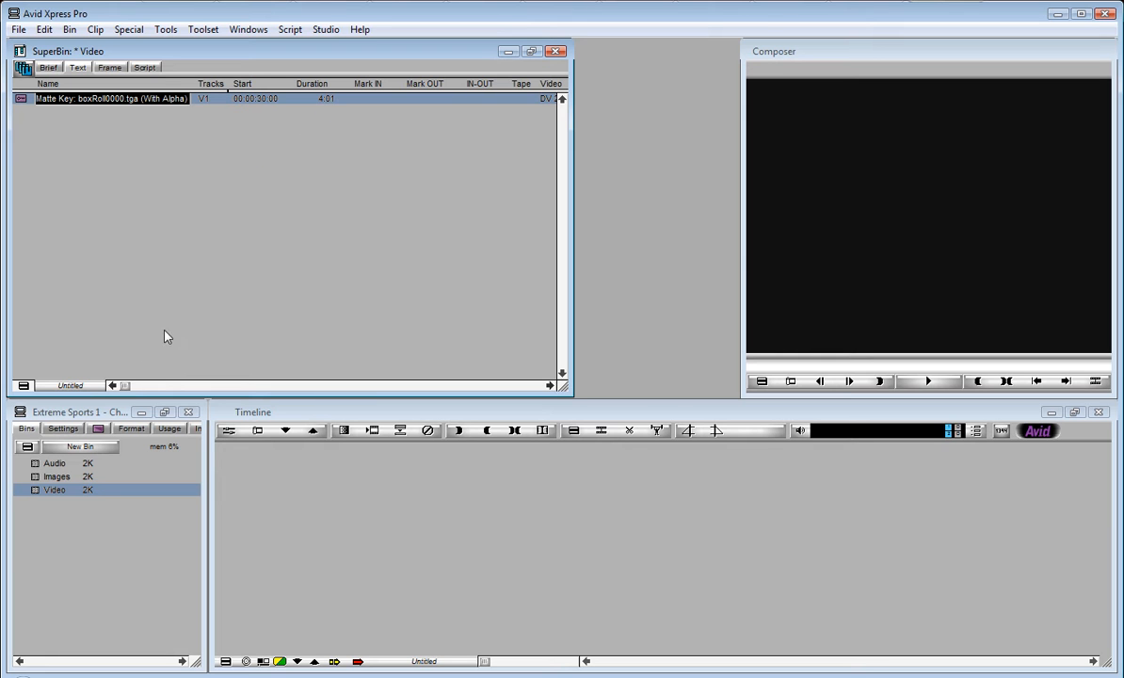
pyautogui.moveTo(124, 385); pyautogui.dragTo(62, 328)
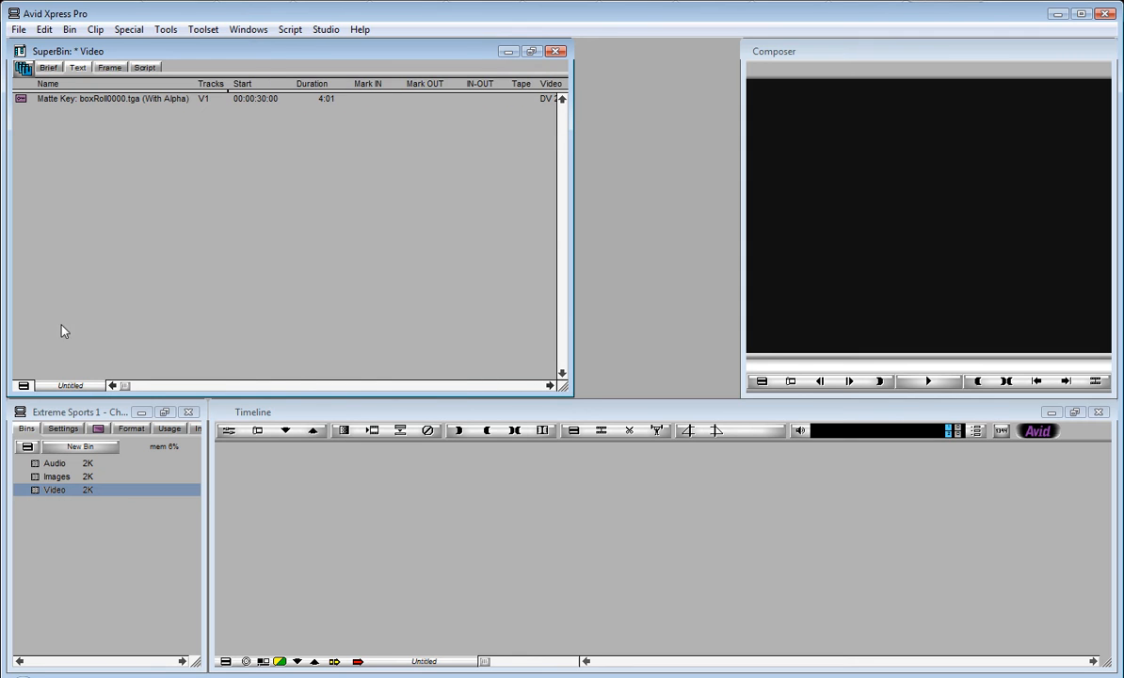
pyautogui.click(110, 69)
pyautogui.click(70, 68)
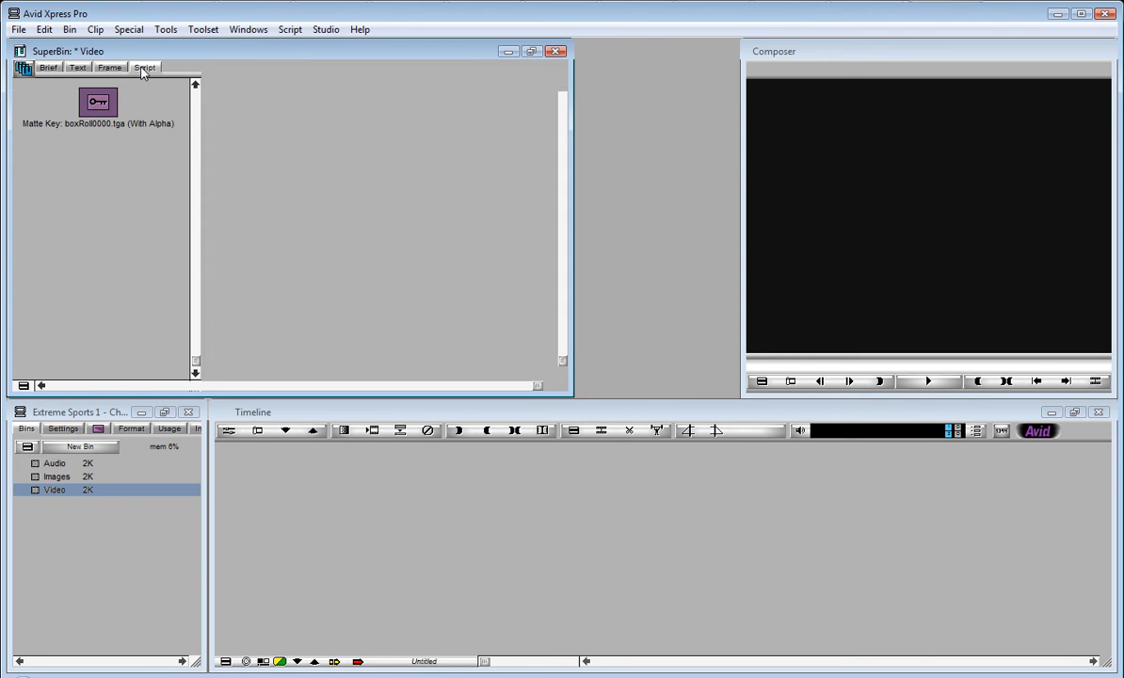
pyautogui.click(47, 67)
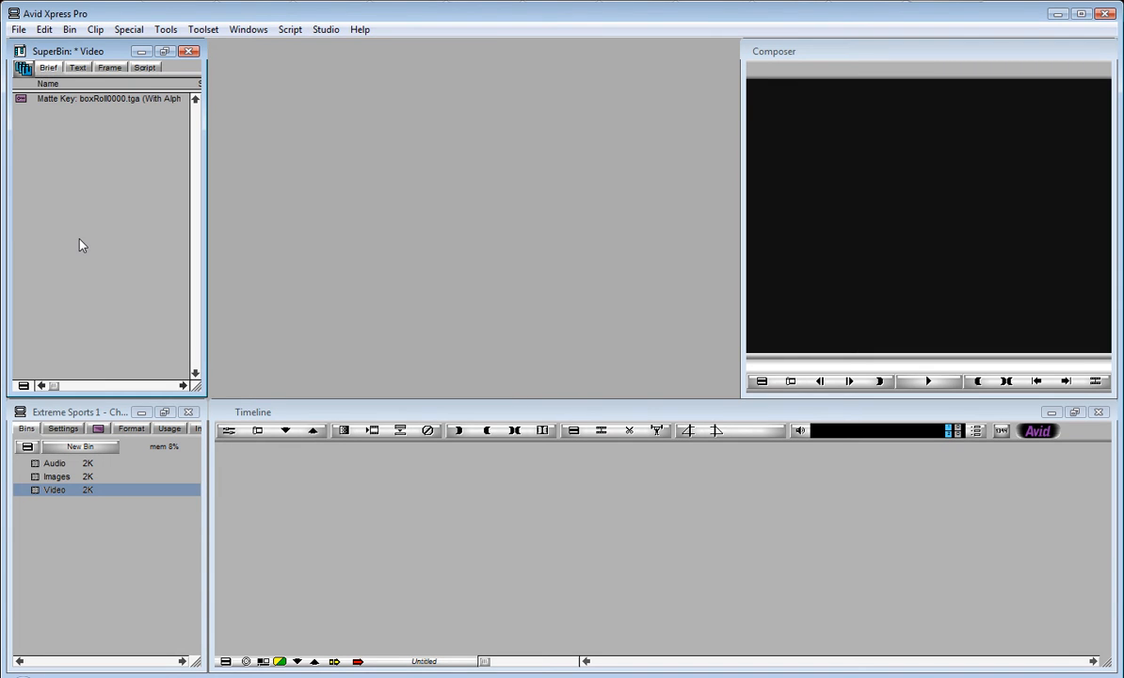
# Step: Import the ocean1 video from the 3DQUAKERS_External drive into the Video bin
pyautogui.rightClick(77, 172)
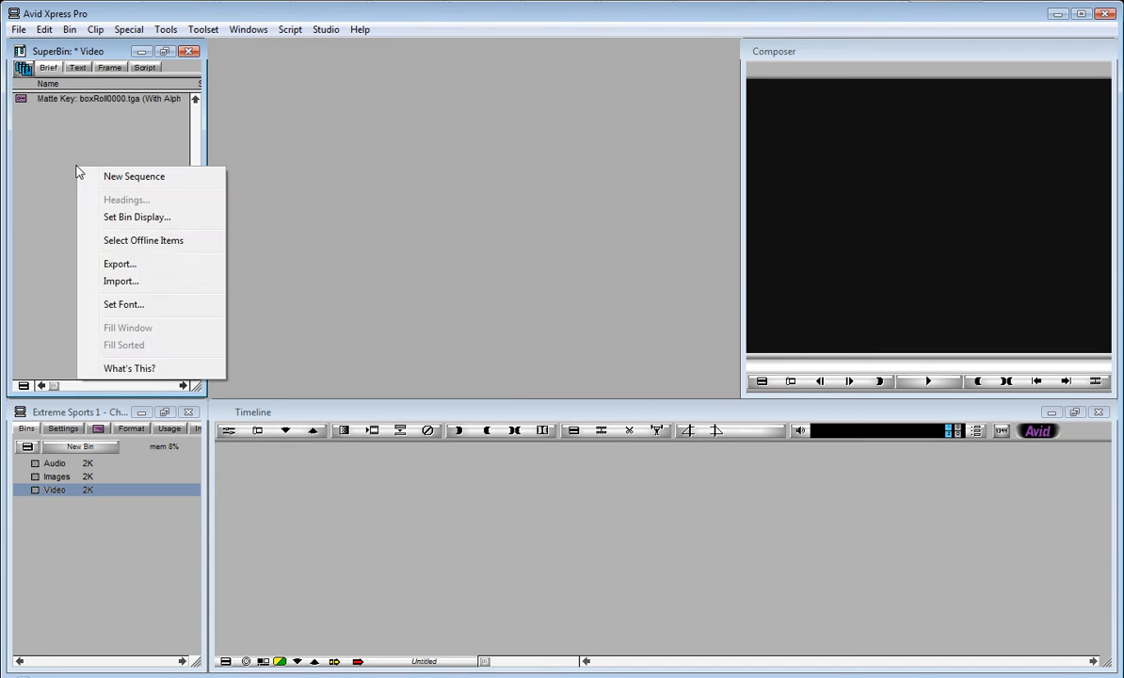
pyautogui.click(141, 279)
pyautogui.click(645, 260)
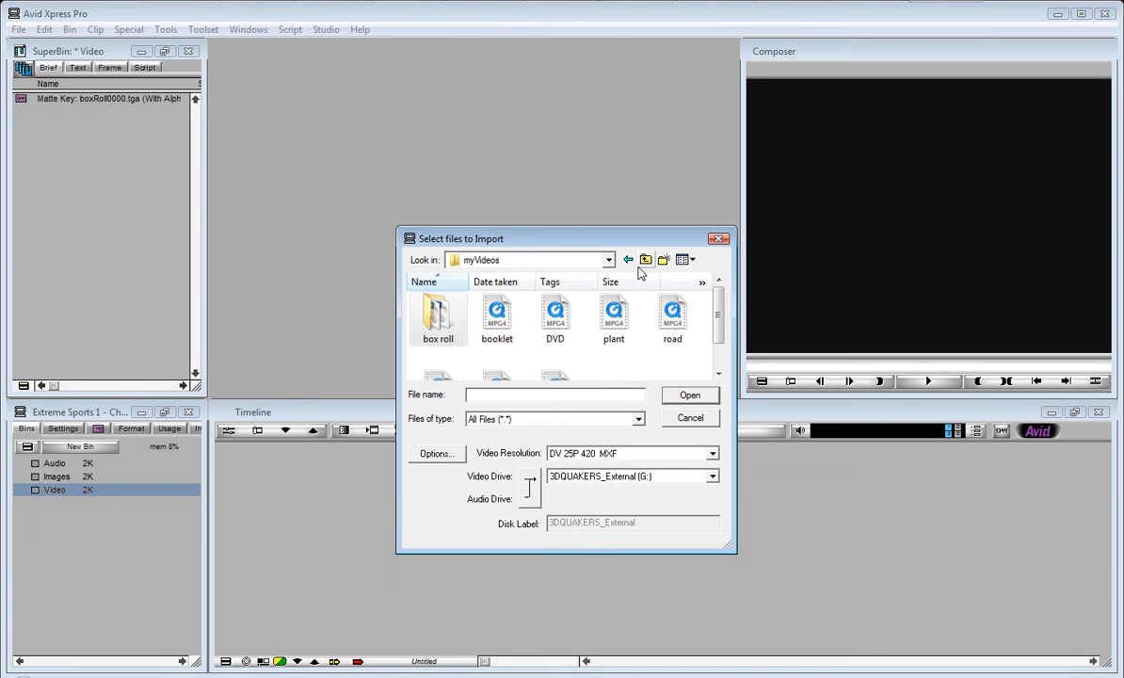
pyautogui.click(645, 260)
pyautogui.moveTo(720, 303); pyautogui.dragTo(723, 363)
pyautogui.click(497, 331)
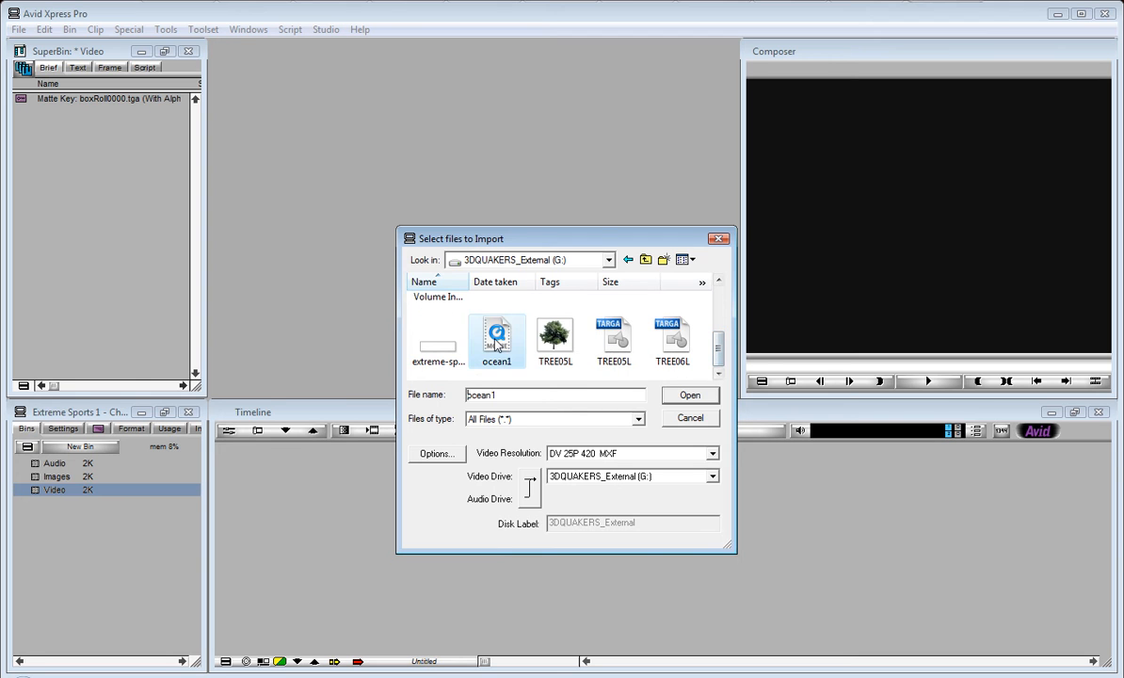
pyautogui.click(690, 394)
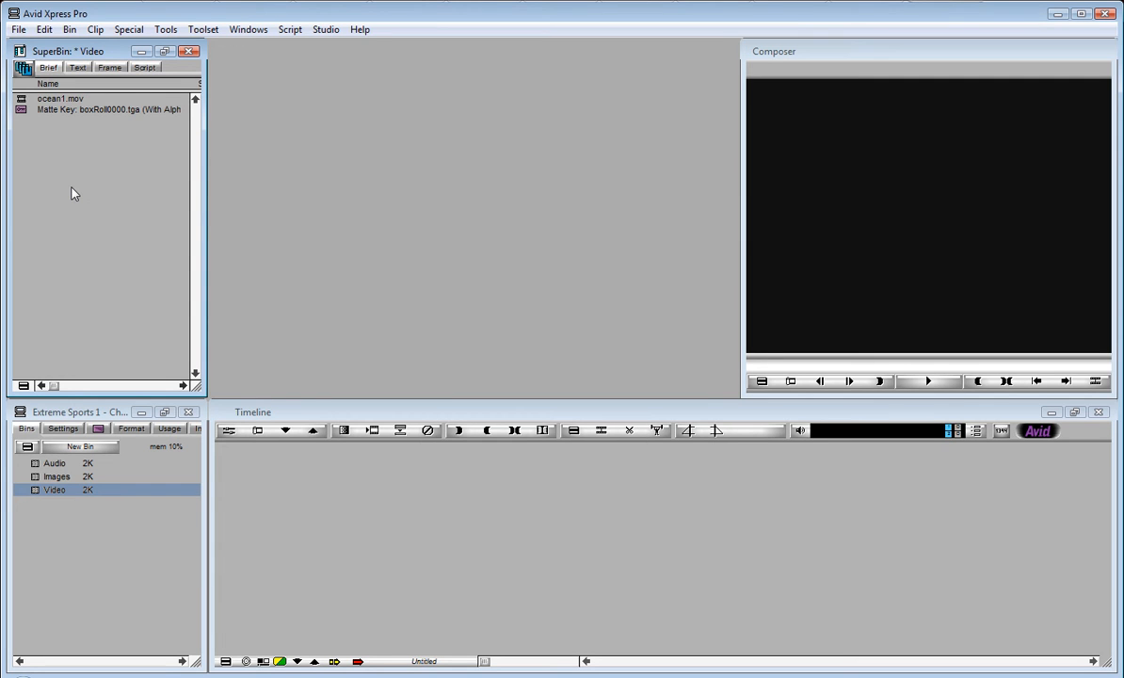
# Step: Open the Audio bin and then the empty Images bin, and switch to Photoshop
pyautogui.click(36, 463)
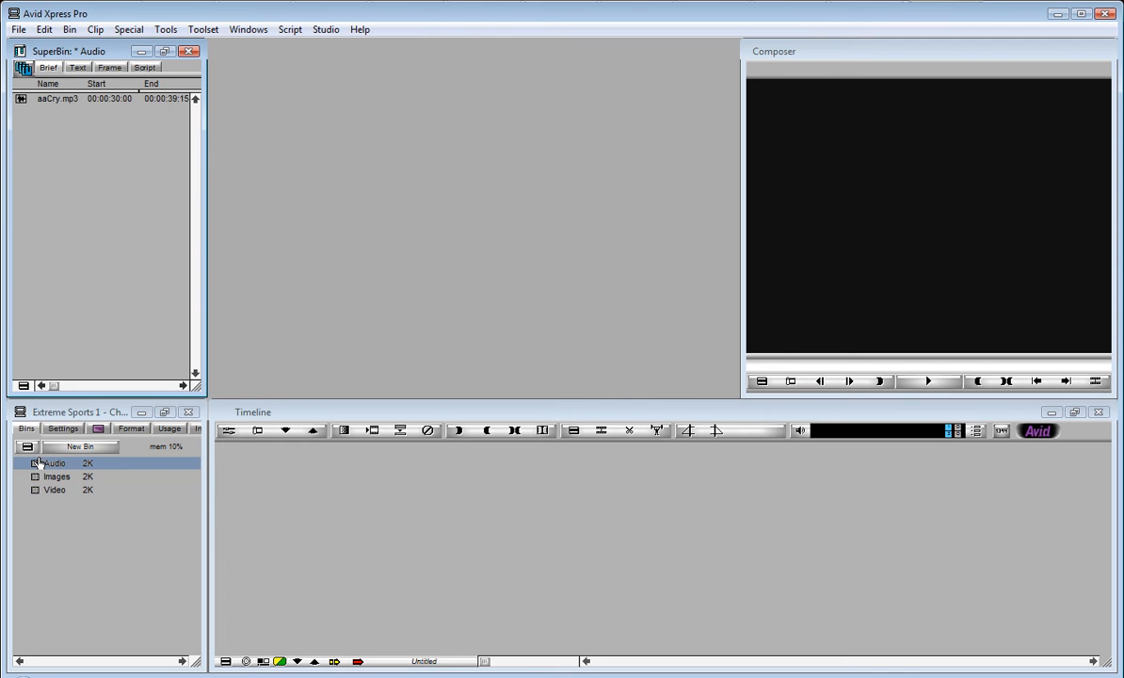
pyautogui.click(36, 478)
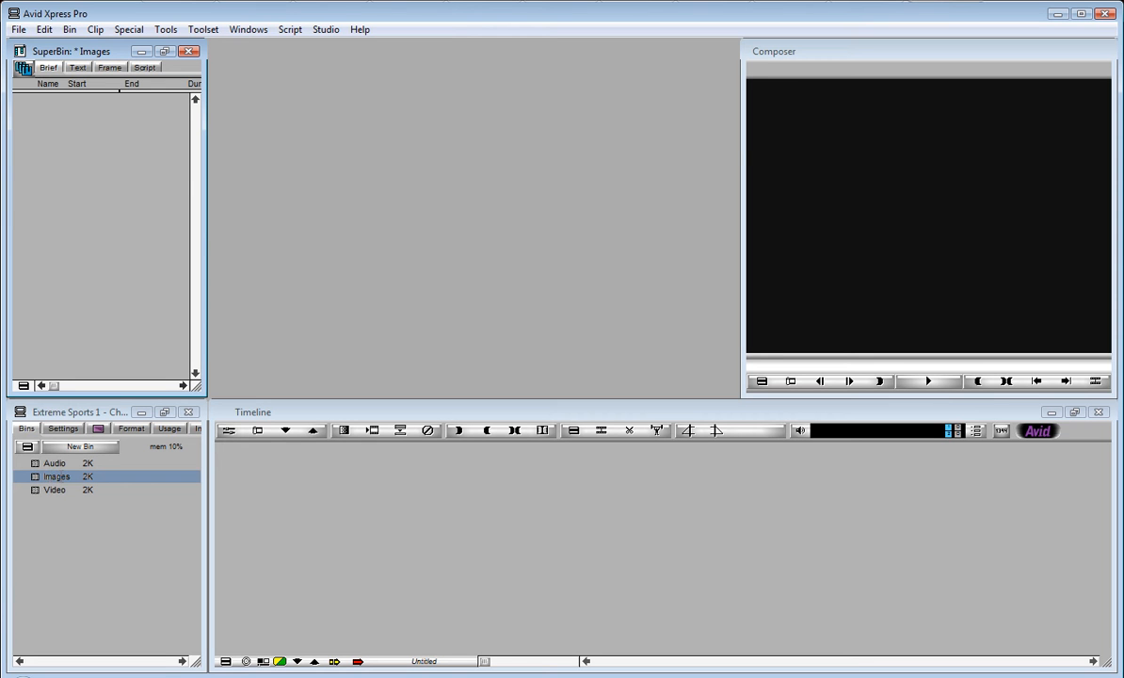
pyautogui.click(626, 670)
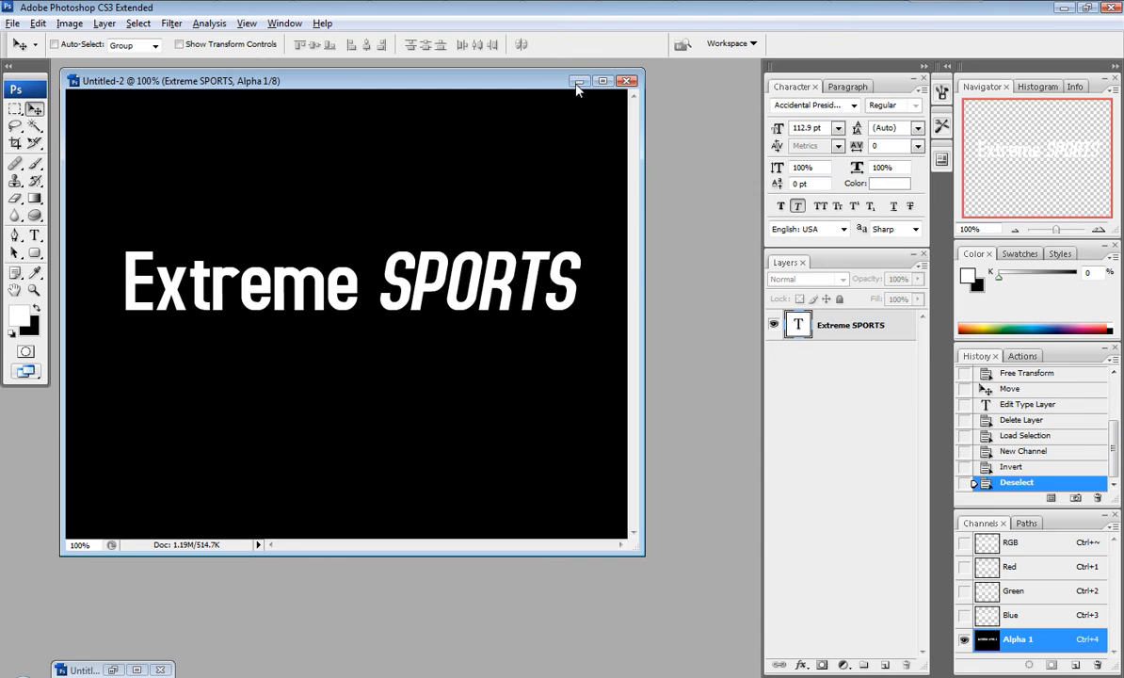
# Step: Minimize the current document and create a new 720 x 576 pixel document with a transparent background
pyautogui.click(578, 81)
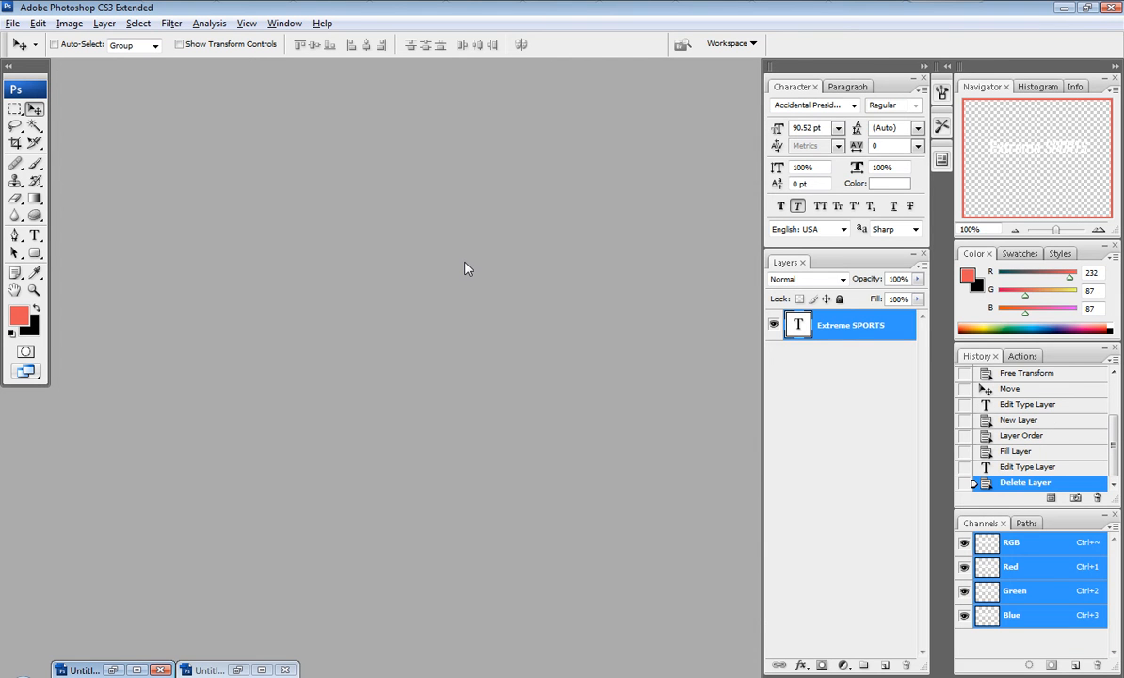
pyautogui.hotkey('ctrl', 'n')
pyautogui.click(381, 235)
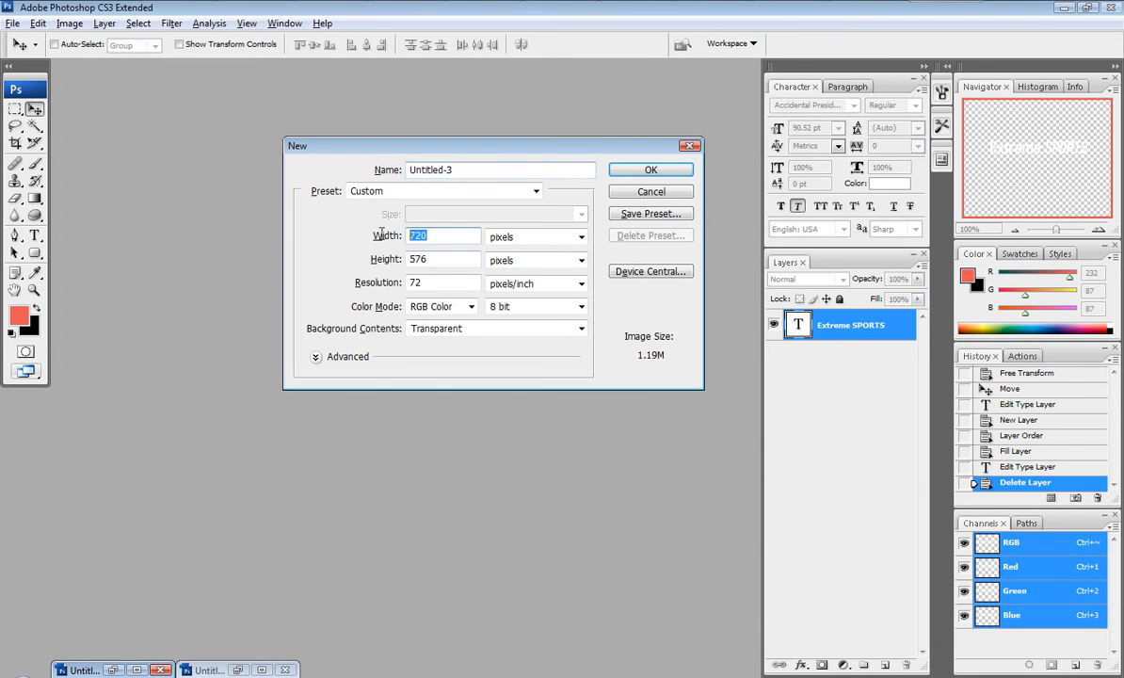
pyautogui.doubleClick(442, 259)
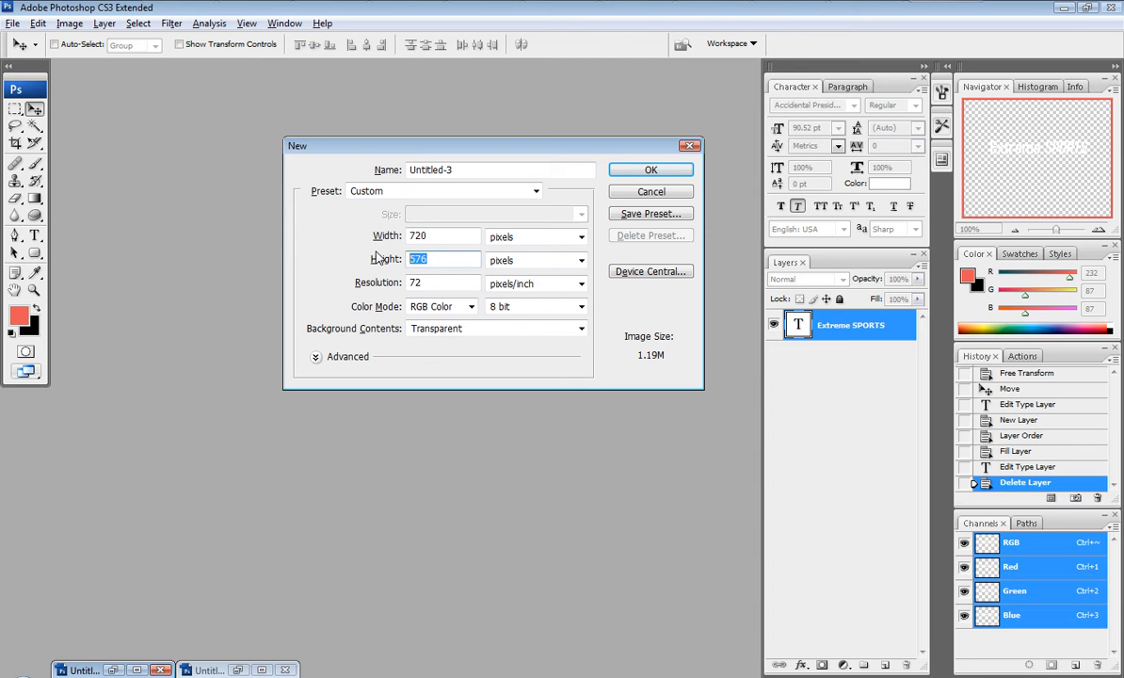
pyautogui.click(648, 170)
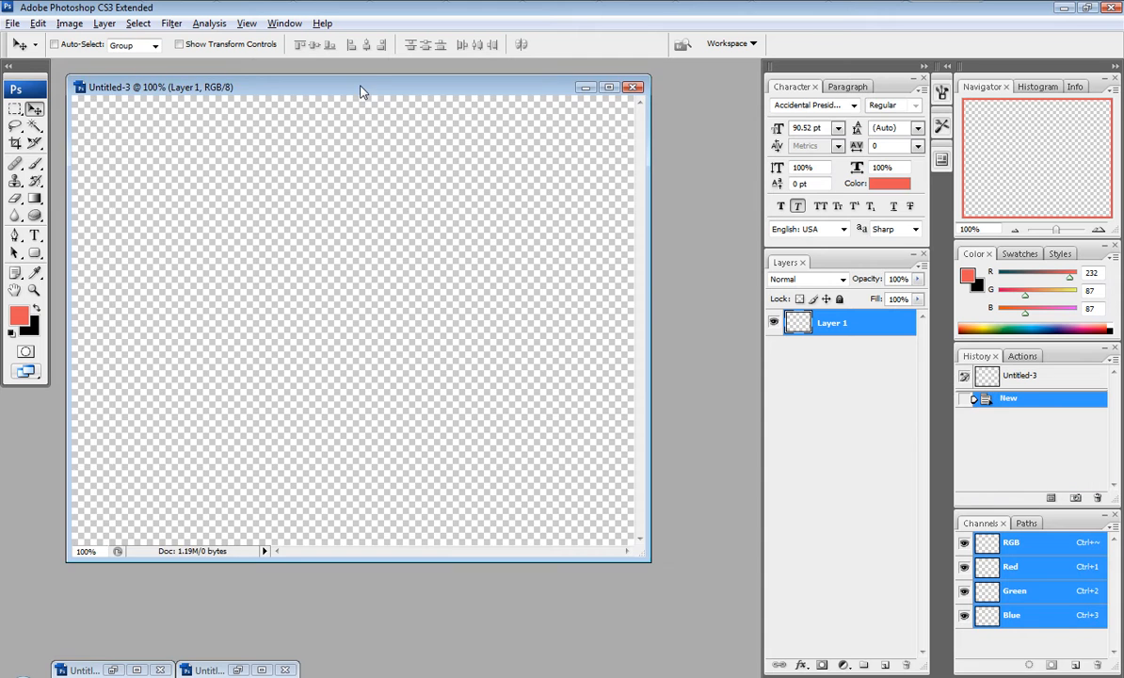
# Step: Type the title Extreme SPORTS on the new canvas with the Type tool
pyautogui.moveTo(360, 92); pyautogui.dragTo(405, 101)
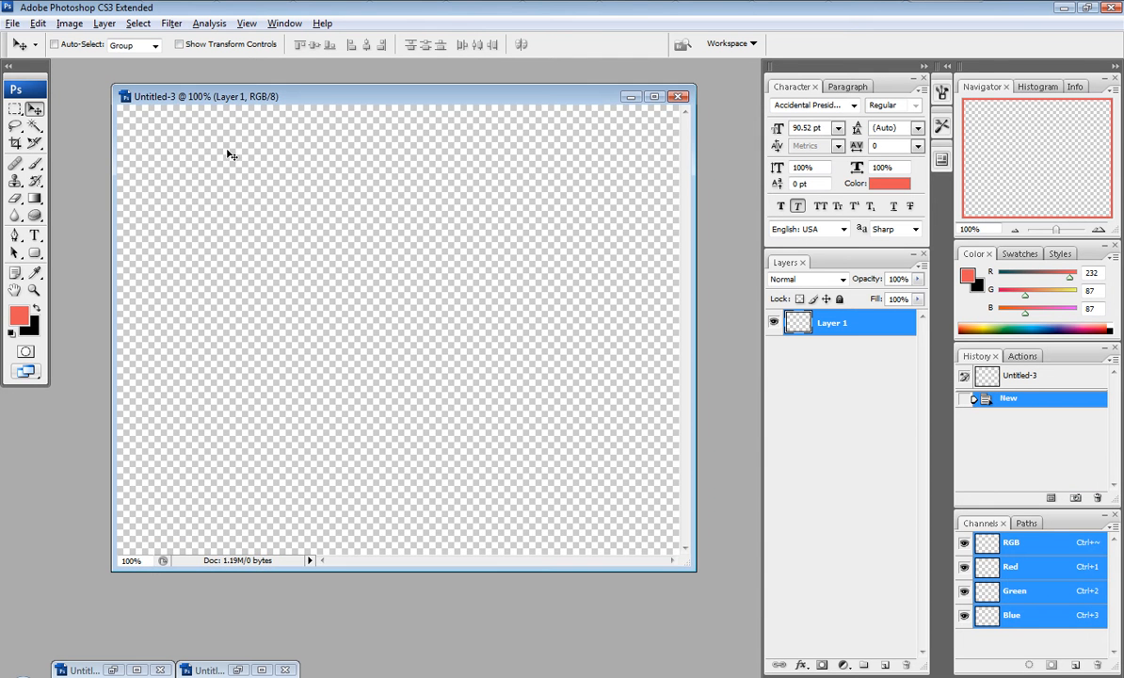
pyautogui.click(34, 235)
pyautogui.click(157, 298)
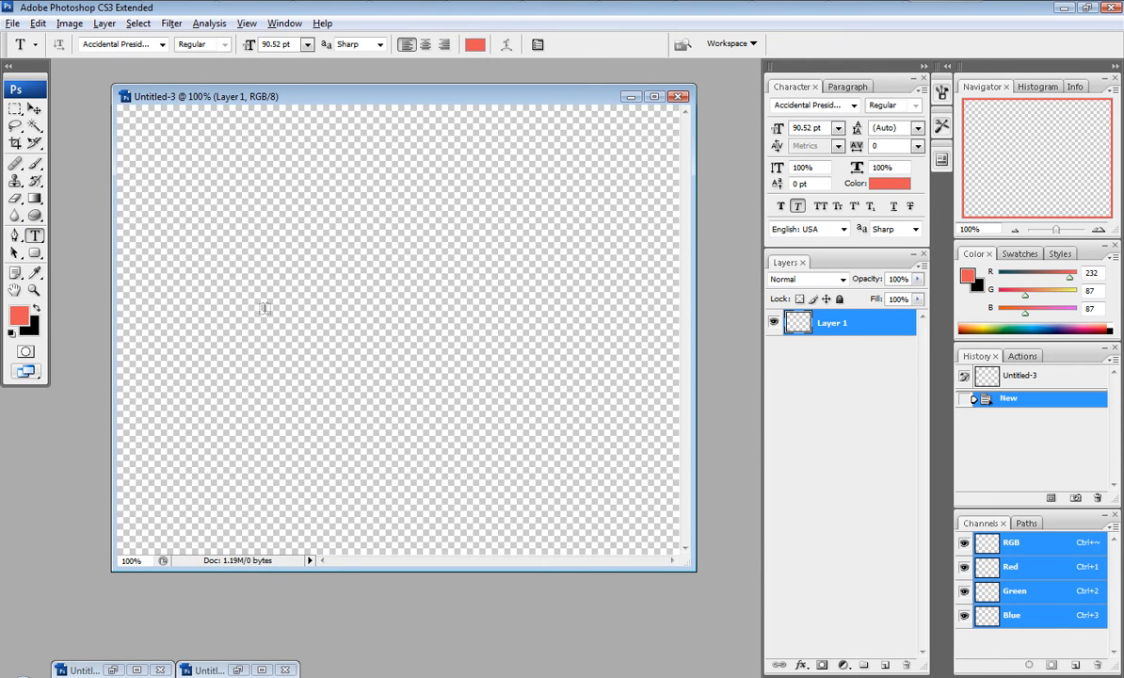
pyautogui.write('Ext')
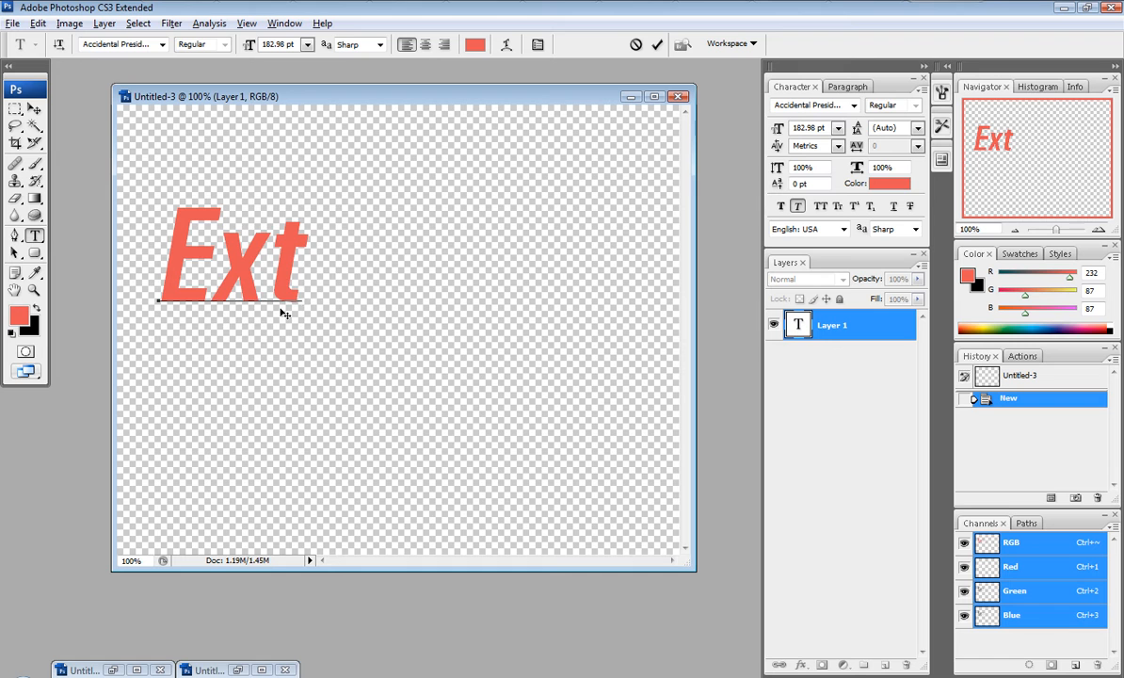
pyautogui.write('reme S')
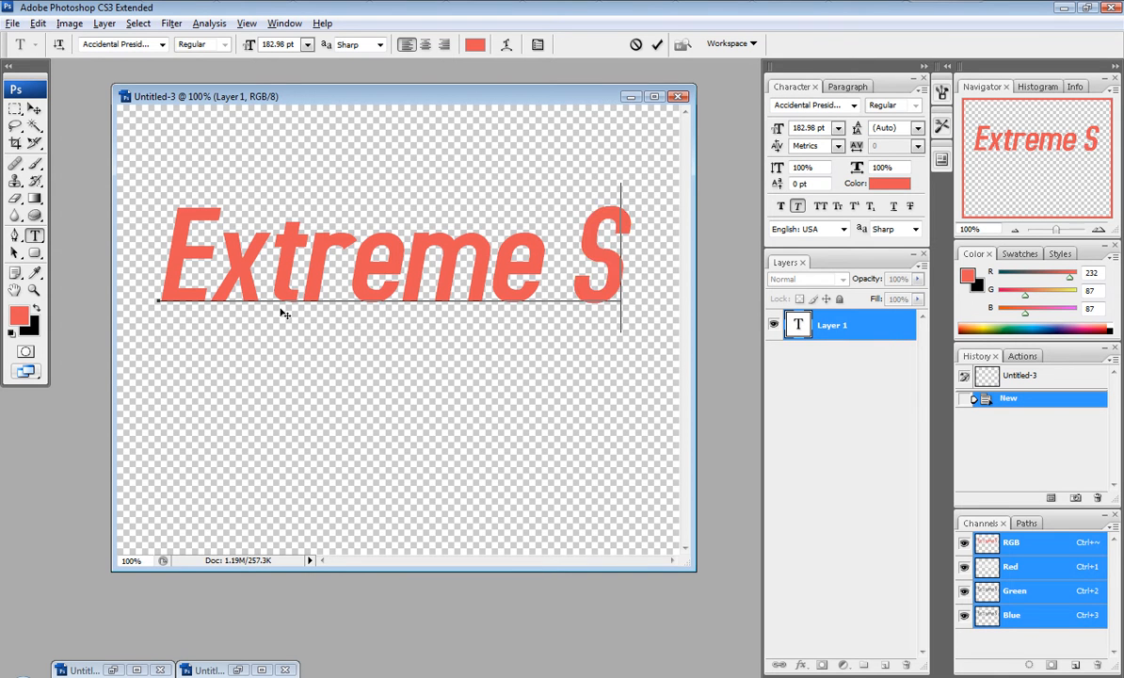
pyautogui.write('P')
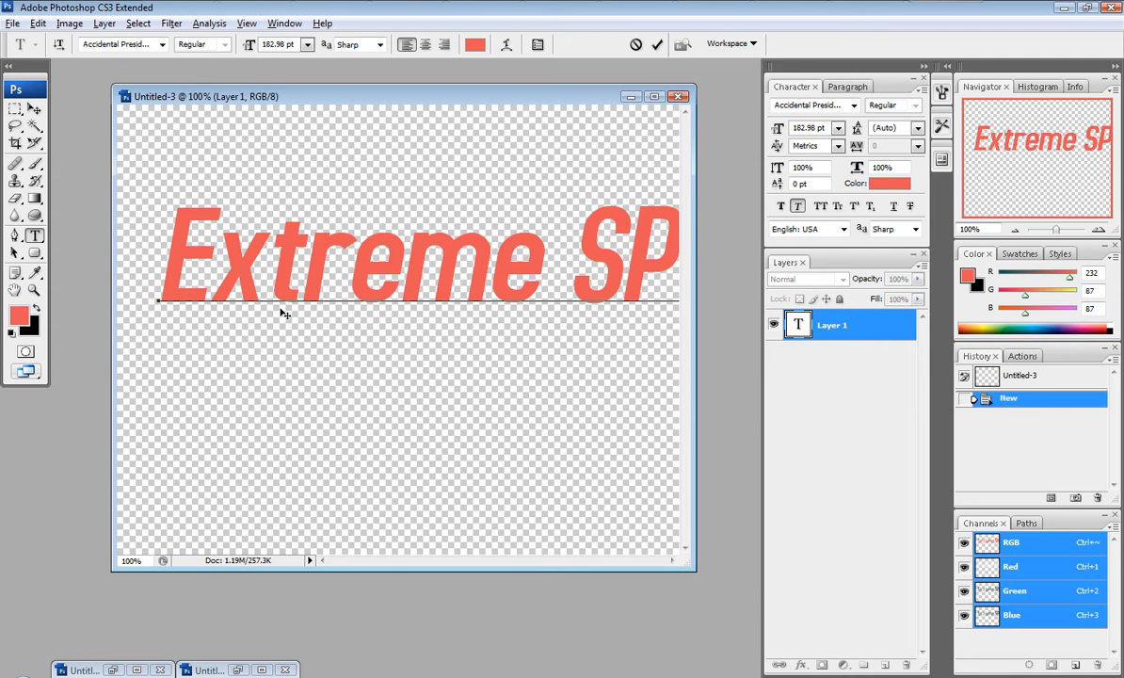
# Step: Scale the title down to about 65% with Free Transform and reposition it on the canvas
pyautogui.click(34, 108)
pyautogui.moveTo(203, 265); pyautogui.dragTo(198, 328)
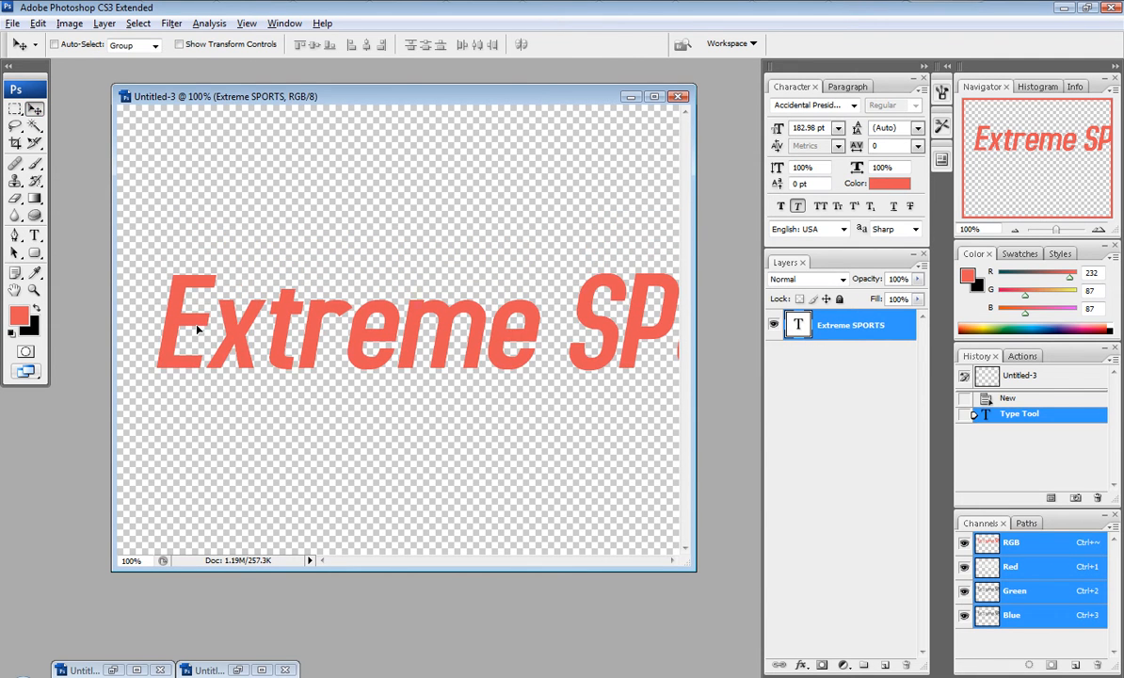
pyautogui.hotkey('ctrl', 't')
pyautogui.moveTo(146, 237); pyautogui.dragTo(303, 328)
pyautogui.moveTo(400, 332); pyautogui.dragTo(288, 329)
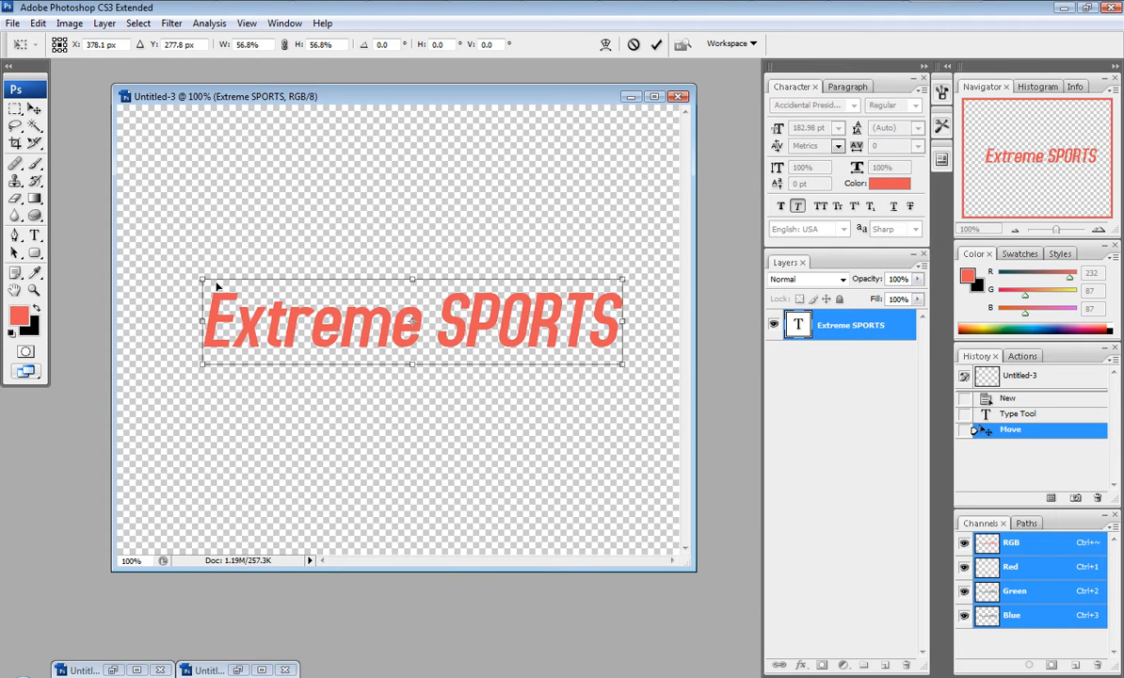
pyautogui.moveTo(202, 280); pyautogui.dragTo(171, 274)
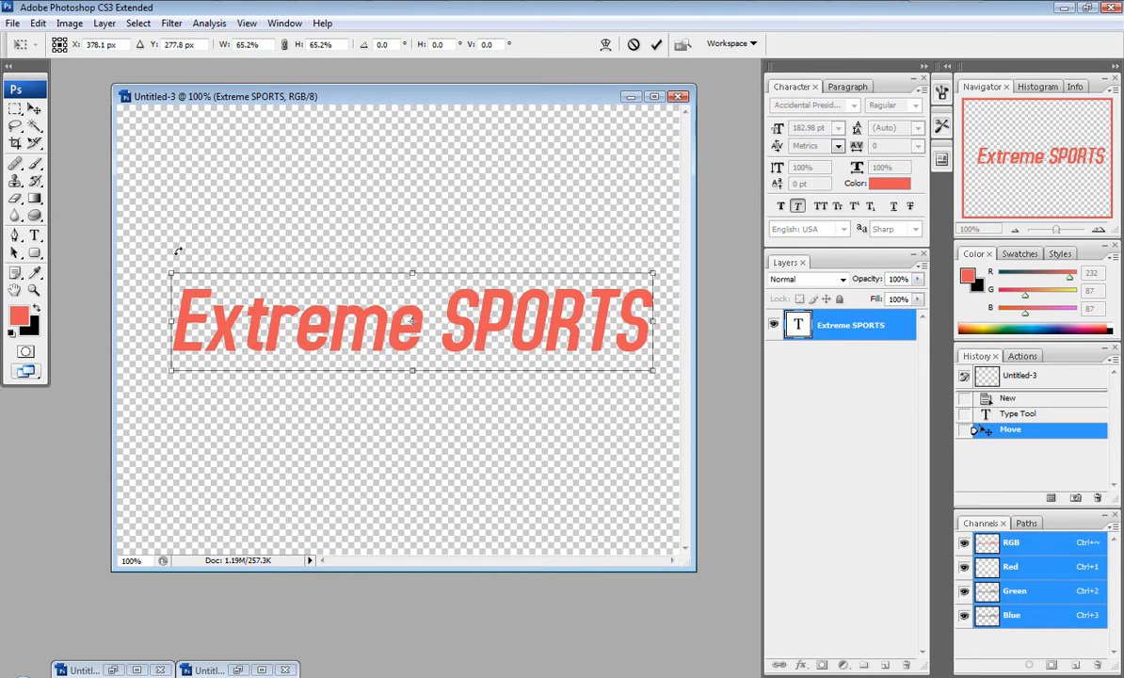
pyautogui.press('Return')
pyautogui.moveTo(219, 303); pyautogui.dragTo(202, 290)
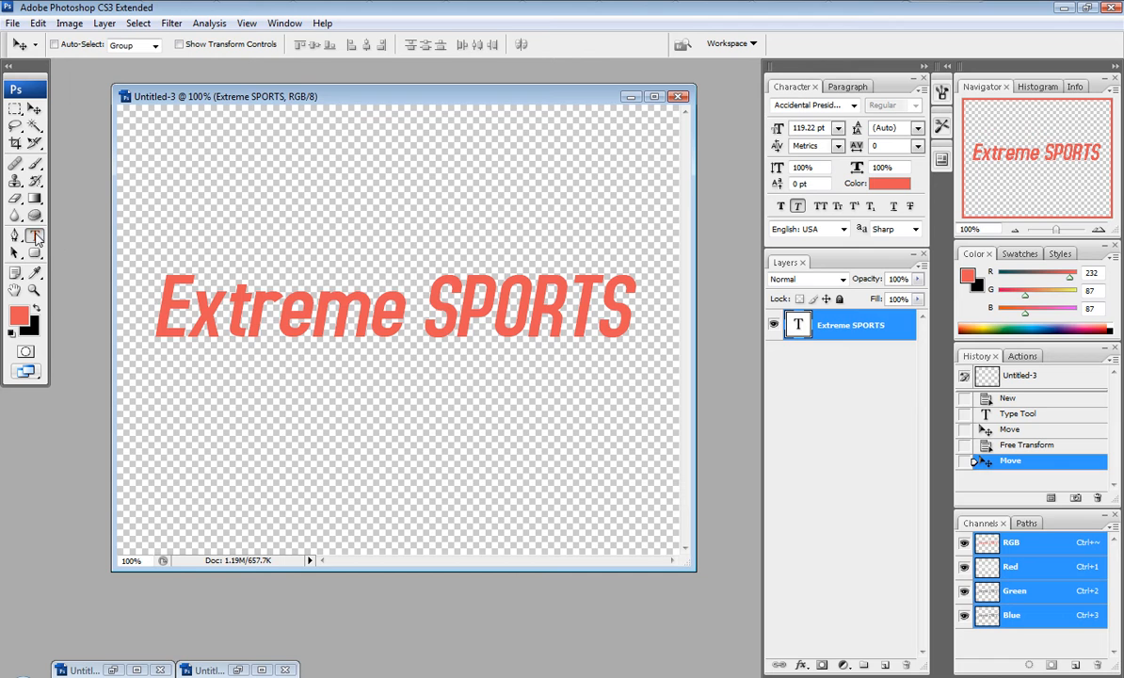
# Step: Select the word Extreme and remove its faux italic style
pyautogui.click(34, 235)
pyautogui.moveTo(402, 301); pyautogui.dragTo(118, 263)
pyautogui.click(536, 45)
pyautogui.click(536, 45)
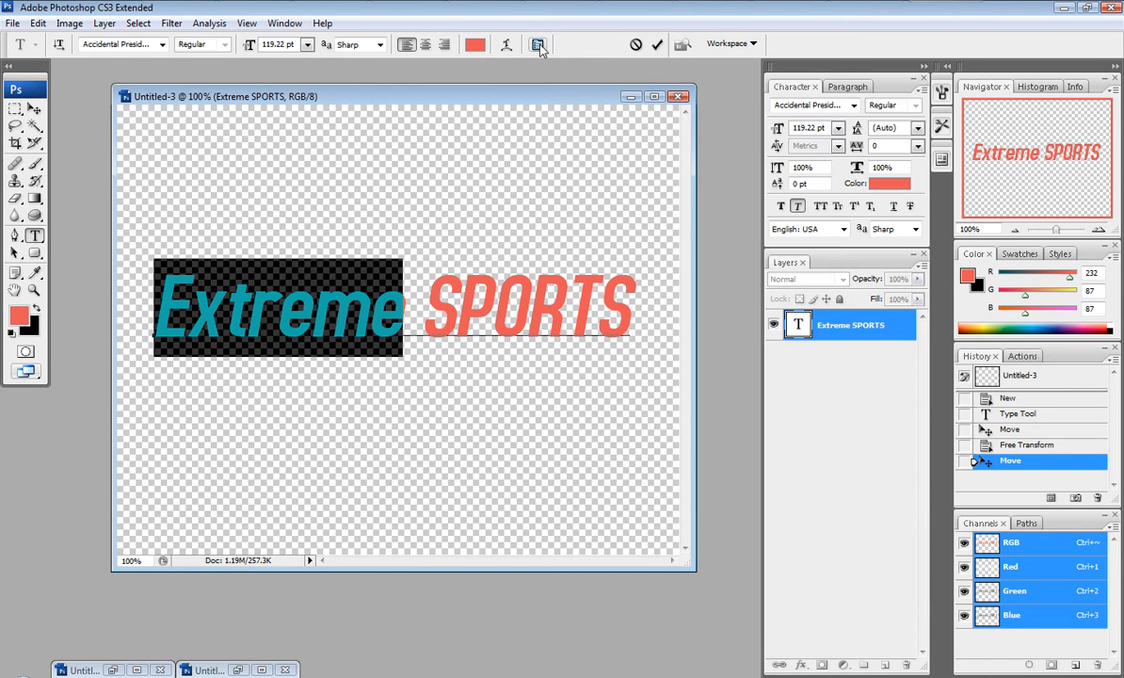
pyautogui.click(796, 206)
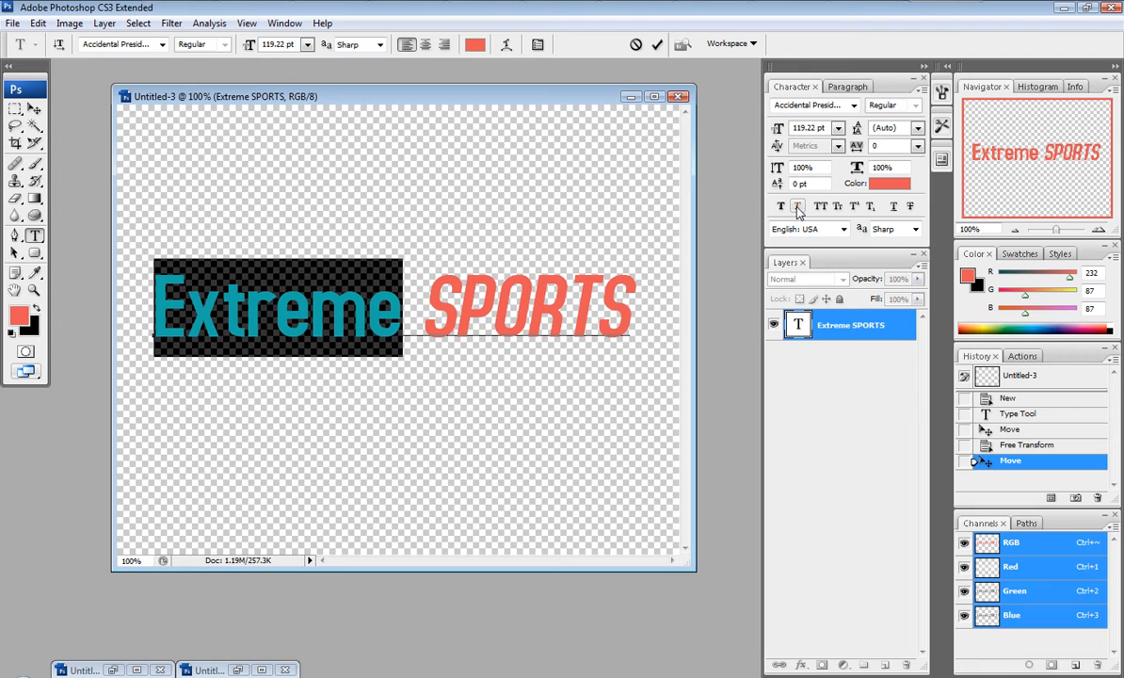
# Step: Set the title's text colour to white and nudge the text into place
pyautogui.click(34, 109)
pyautogui.moveTo(383, 328); pyautogui.dragTo(395, 326)
pyautogui.click(888, 188)
pyautogui.moveTo(616, 238); pyautogui.dragTo(553, 203)
pyautogui.click(956, 220)
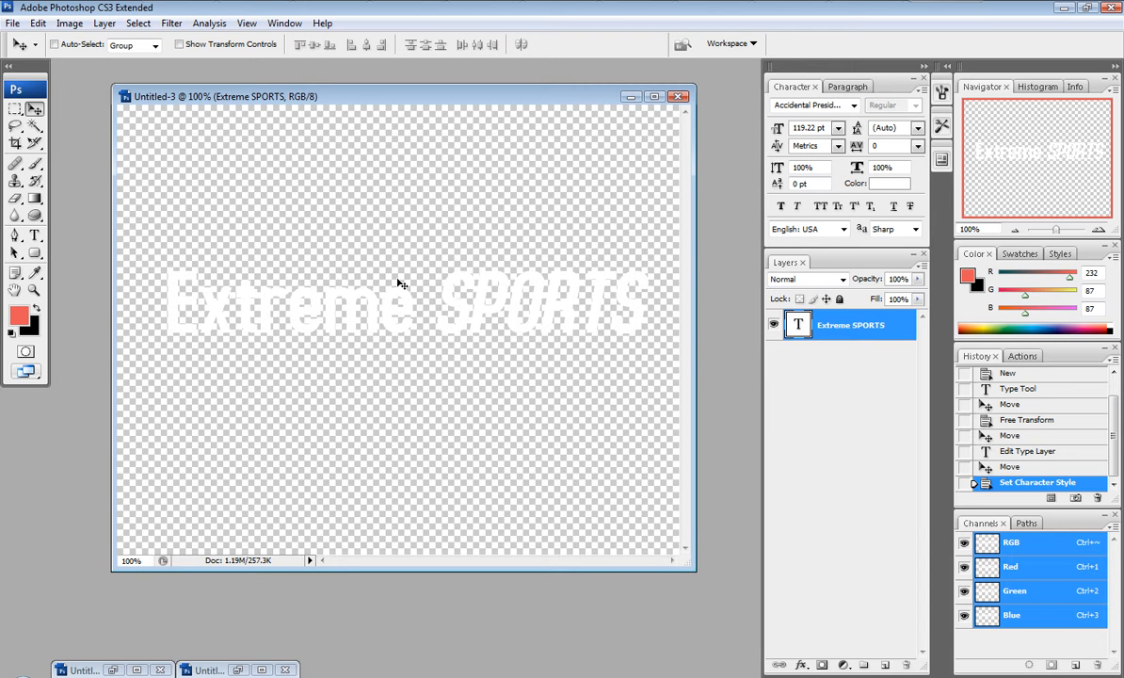
pyautogui.moveTo(484, 276); pyautogui.dragTo(484, 283)
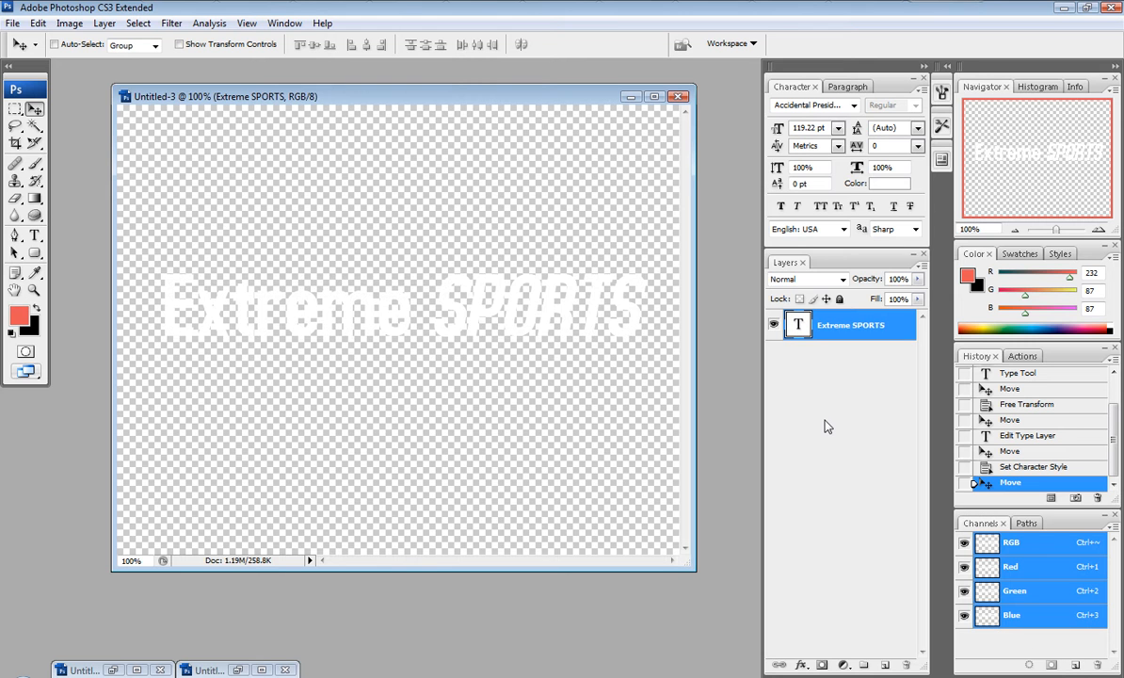
# Step: Load the text as a selection, save it to a new alpha channel, invert it to white letters on black, and deselect
pyautogui.keyDown('ctrl'); pyautogui.click(798, 329); pyautogui.keyUp('ctrl')
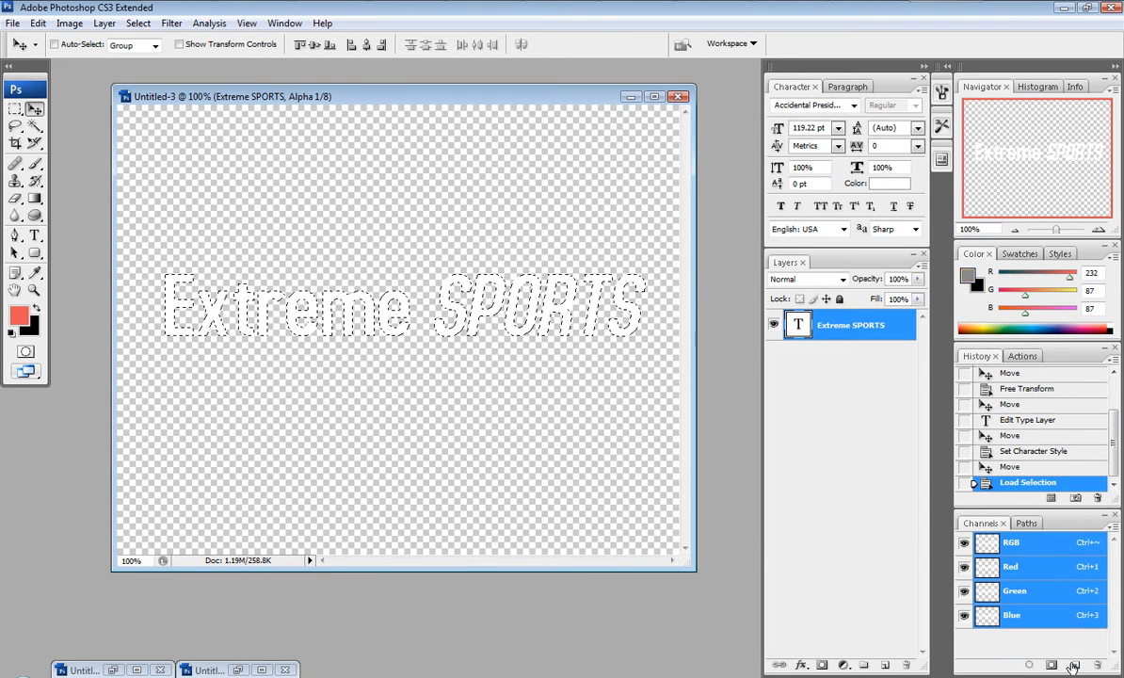
pyautogui.click(1073, 663)
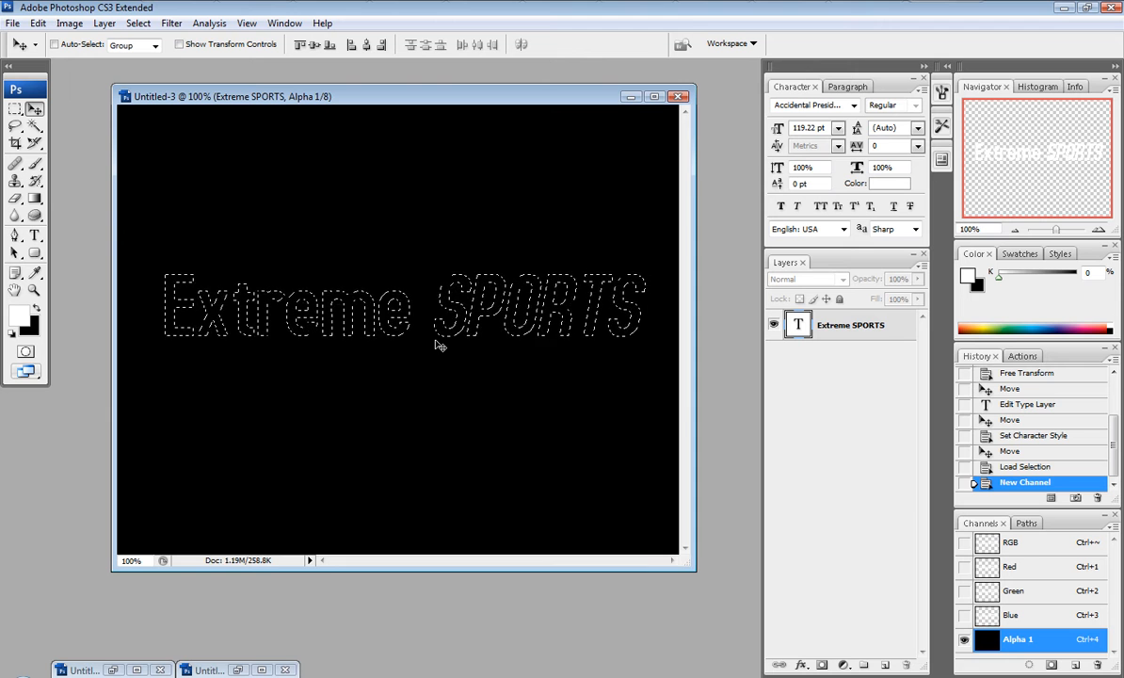
pyautogui.hotkey('ctrl', 'i')
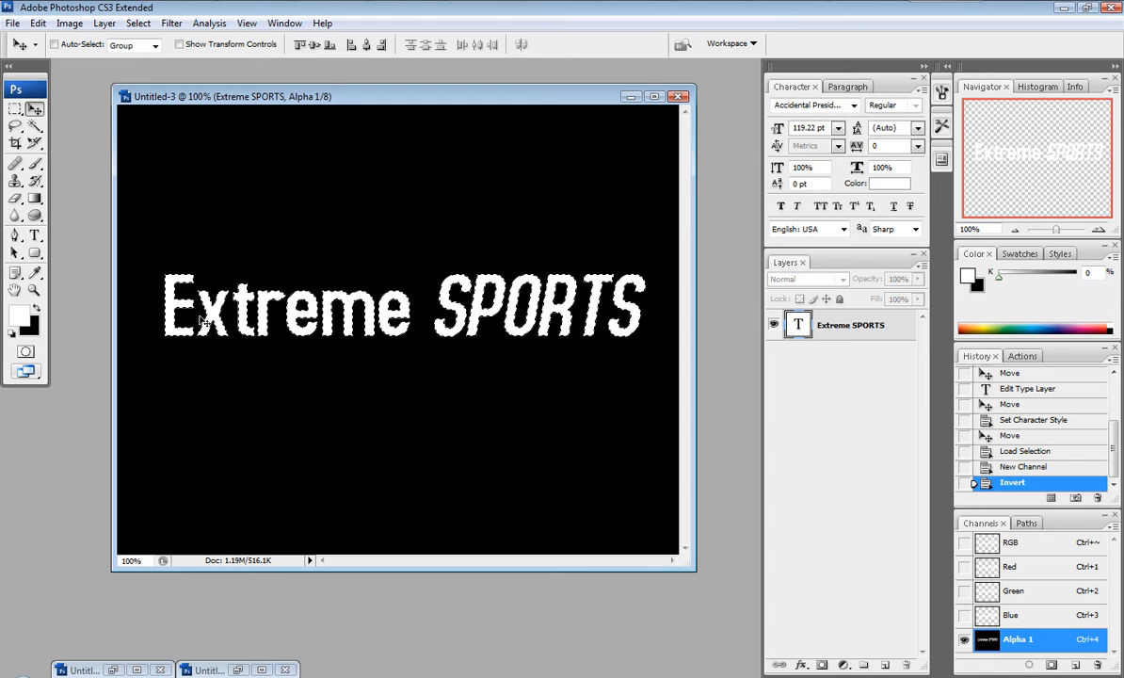
pyautogui.hotkey('ctrl', 'd')
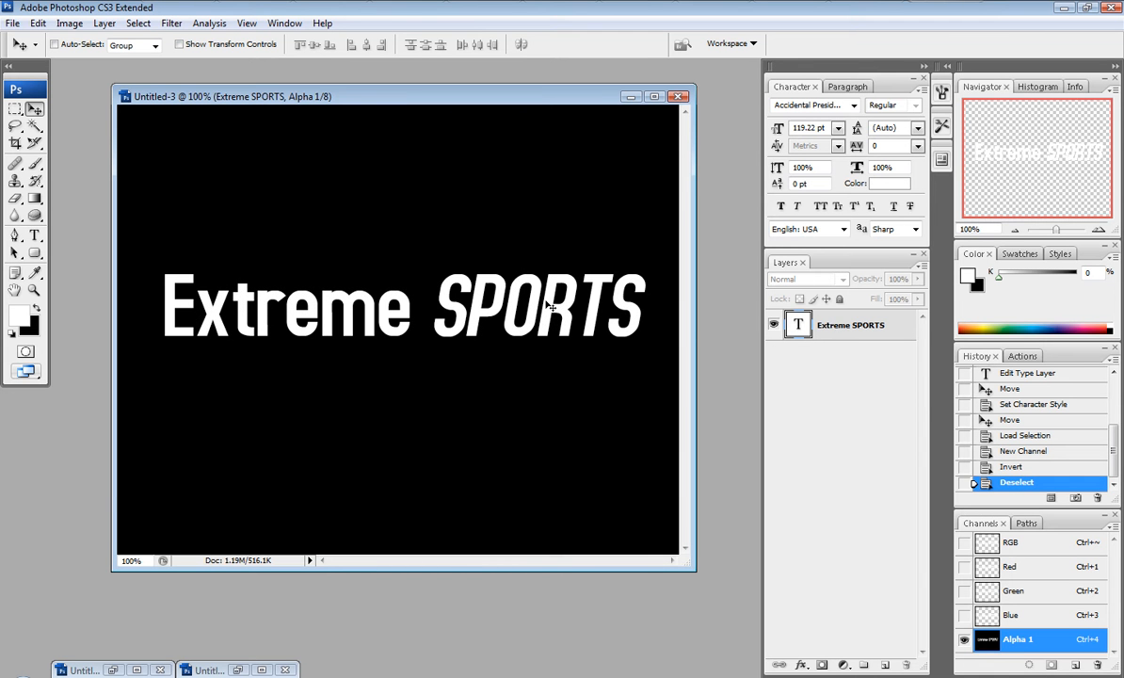
# Step: Select the Extreme SPORTS type layer and start saving the document as a Targa file
pyautogui.click(840, 330)
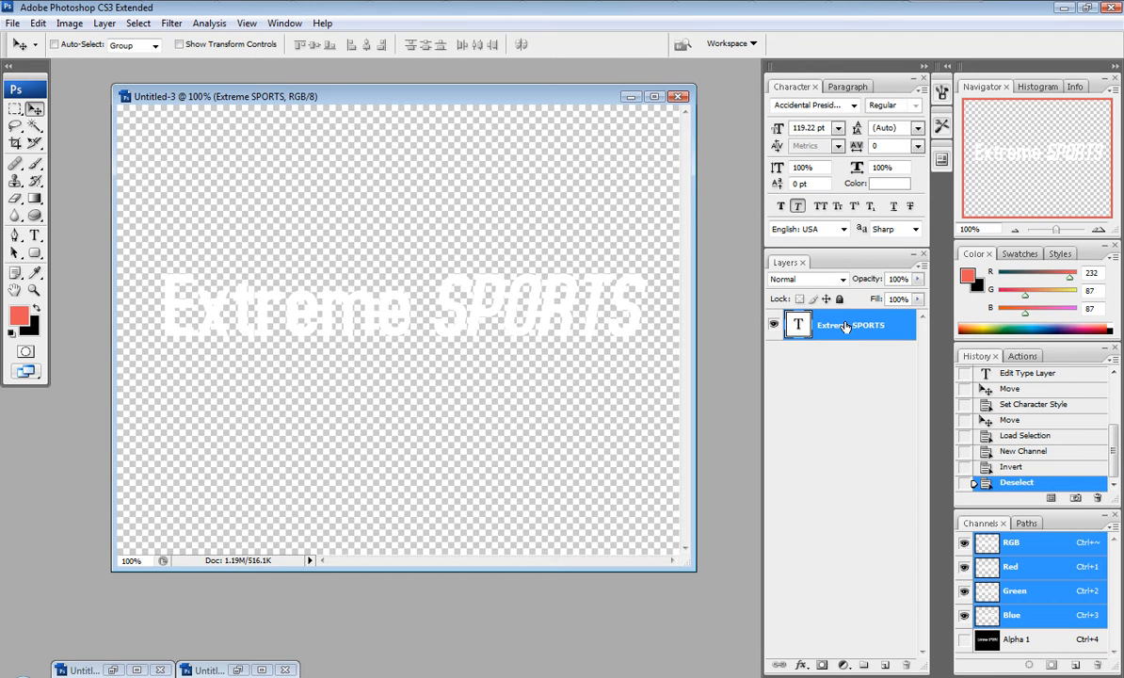
pyautogui.click(12, 22)
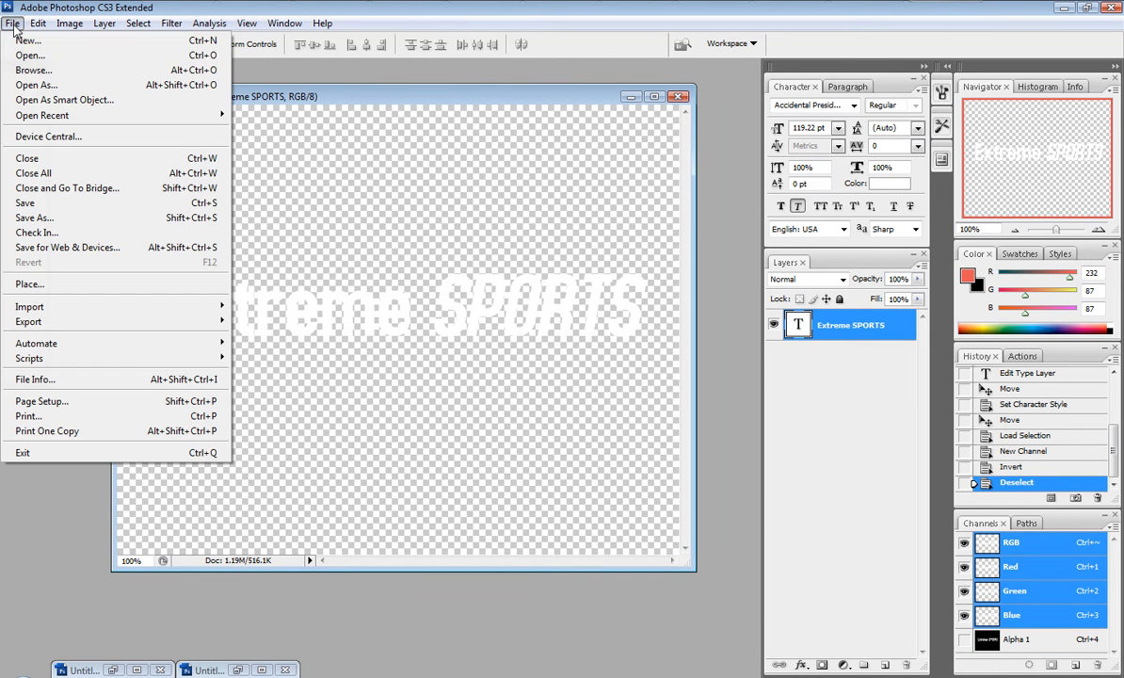
pyautogui.click(67, 218)
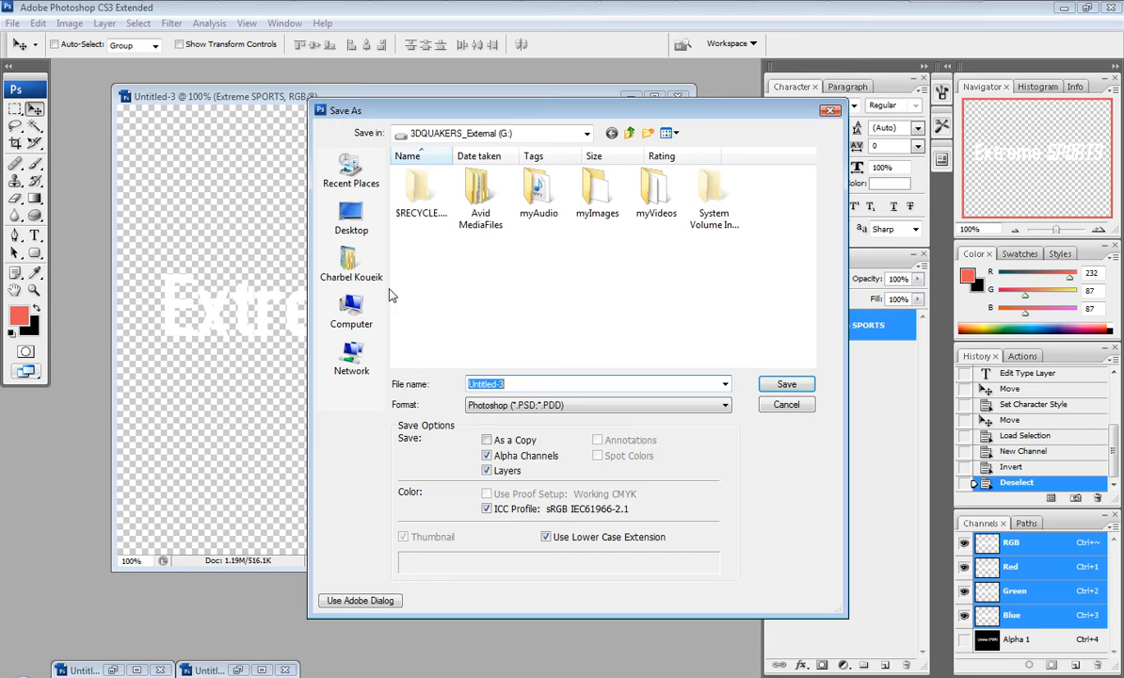
pyautogui.click(533, 401)
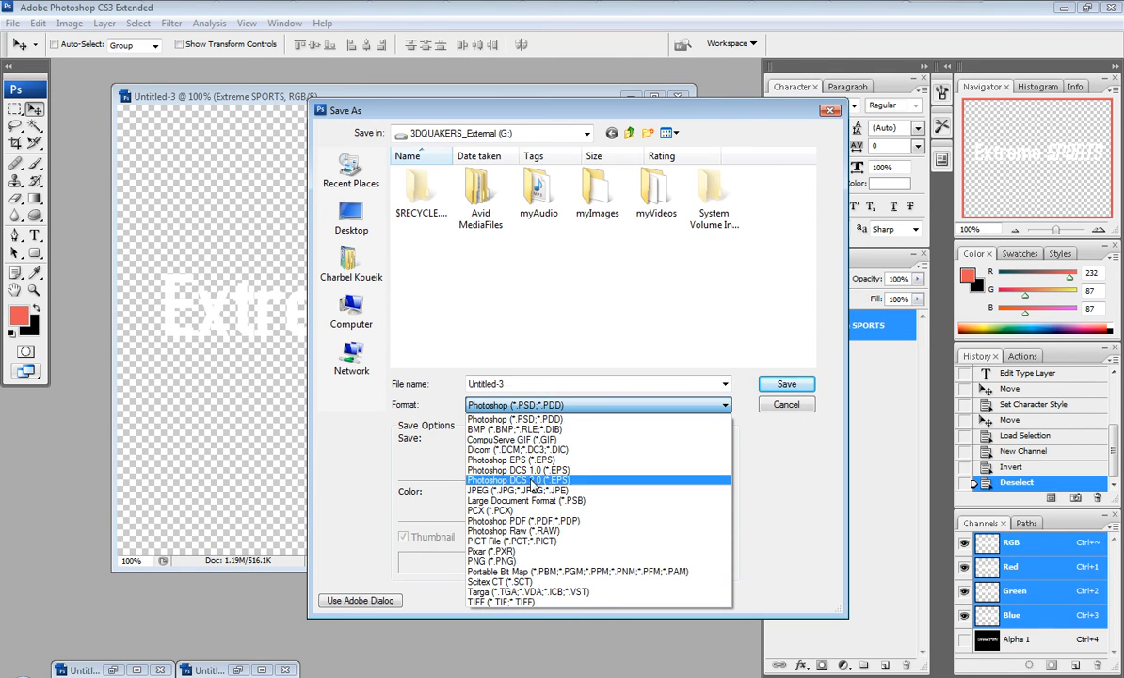
pyautogui.click(527, 591)
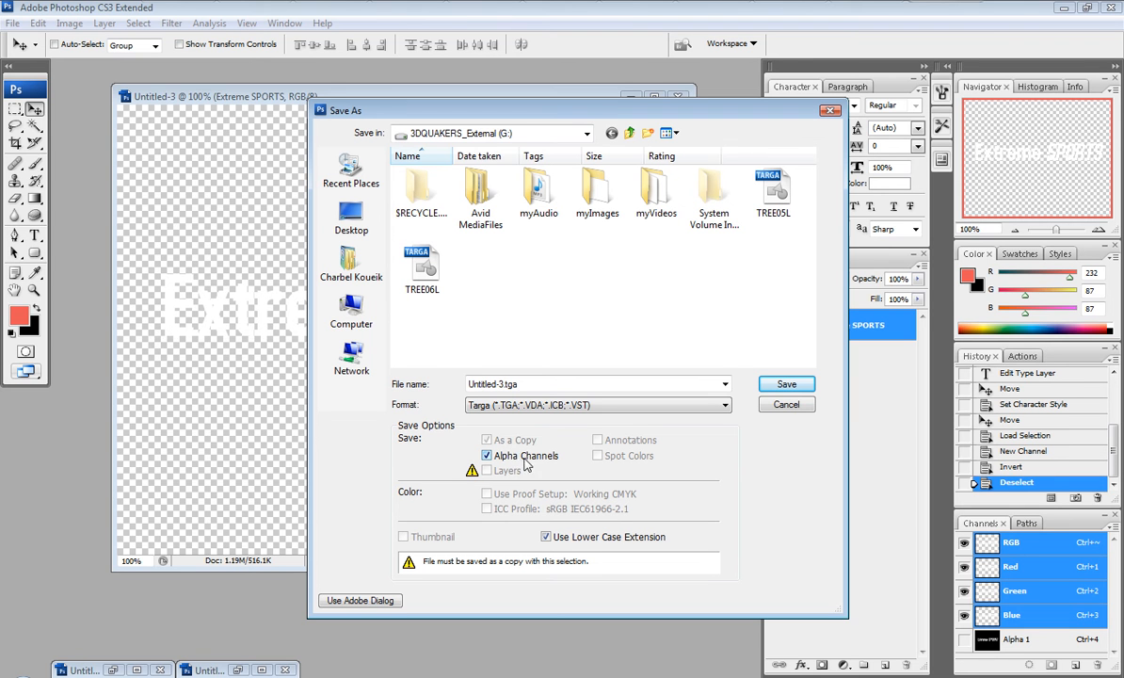
pyautogui.click(527, 386)
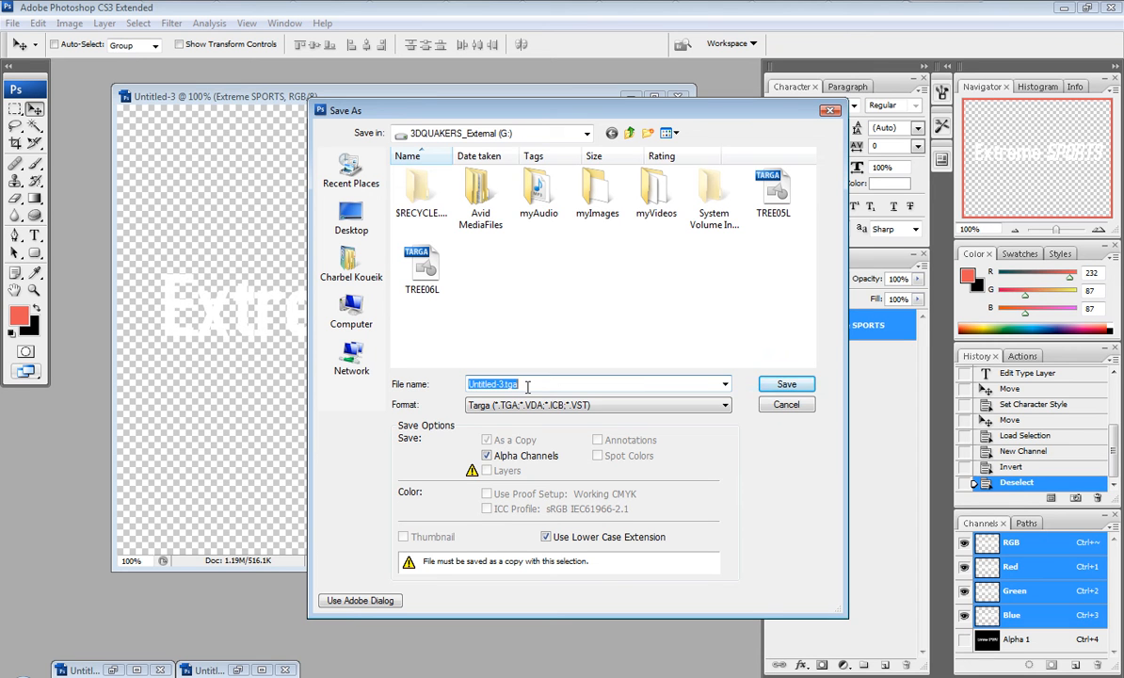
# Step: Save the file in the myImages folder under the name Extreme Sports
pyautogui.doubleClick(596, 193)
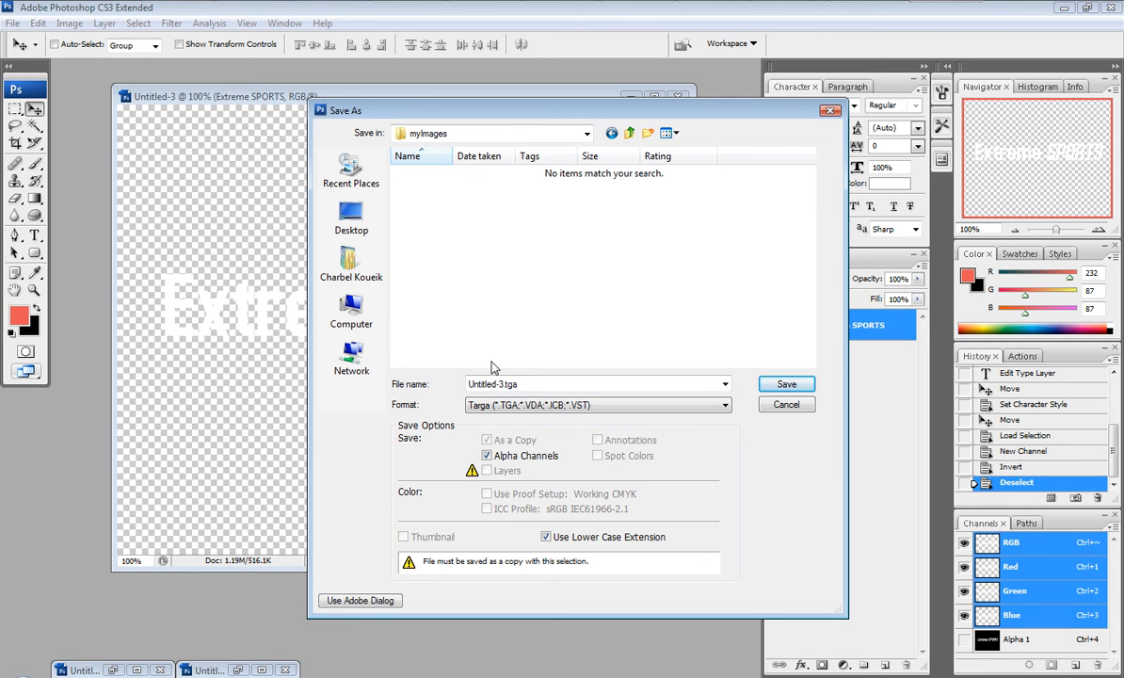
pyautogui.click(528, 384)
pyautogui.write('xtreme')
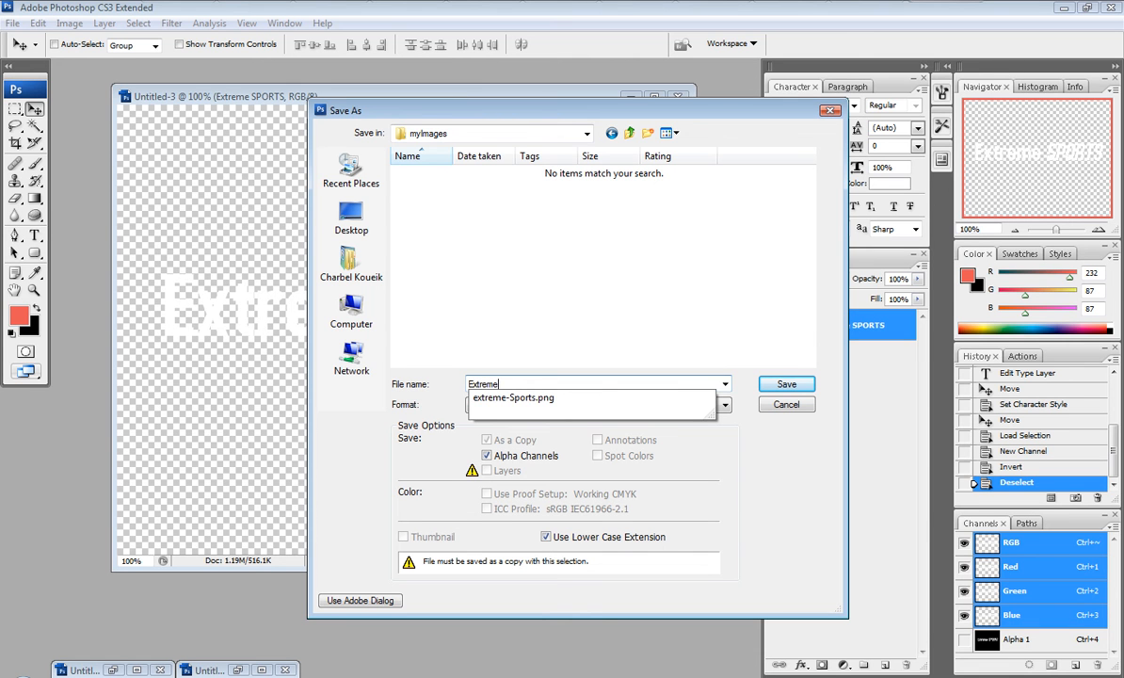
pyautogui.write(' Sports')
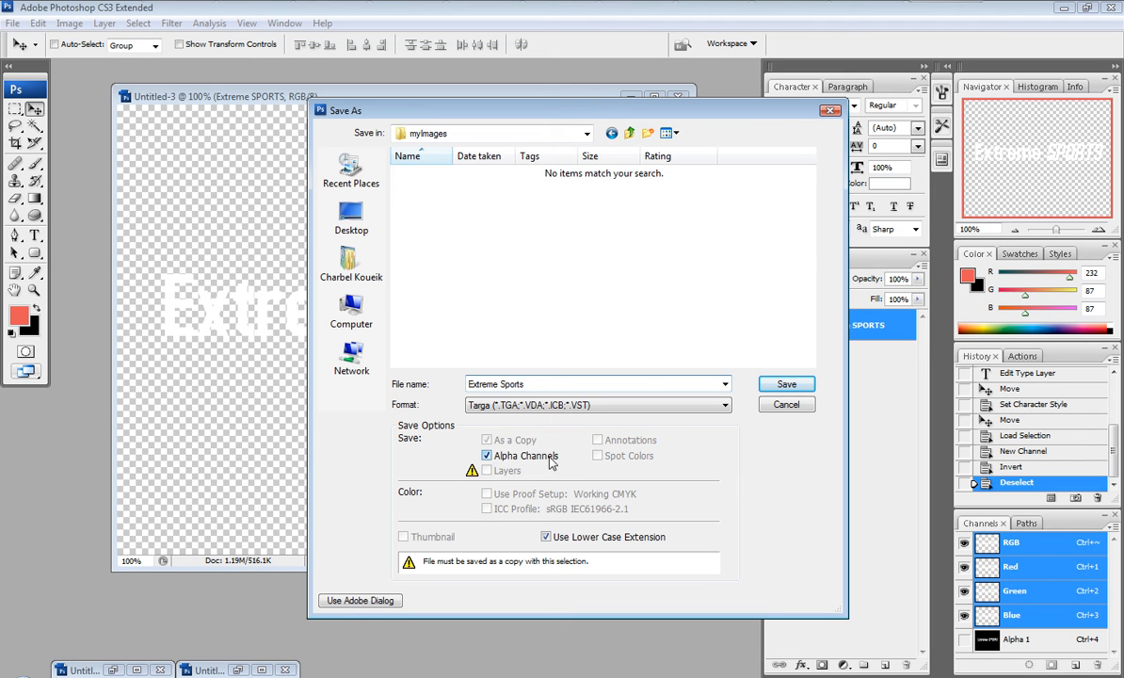
pyautogui.click(786, 384)
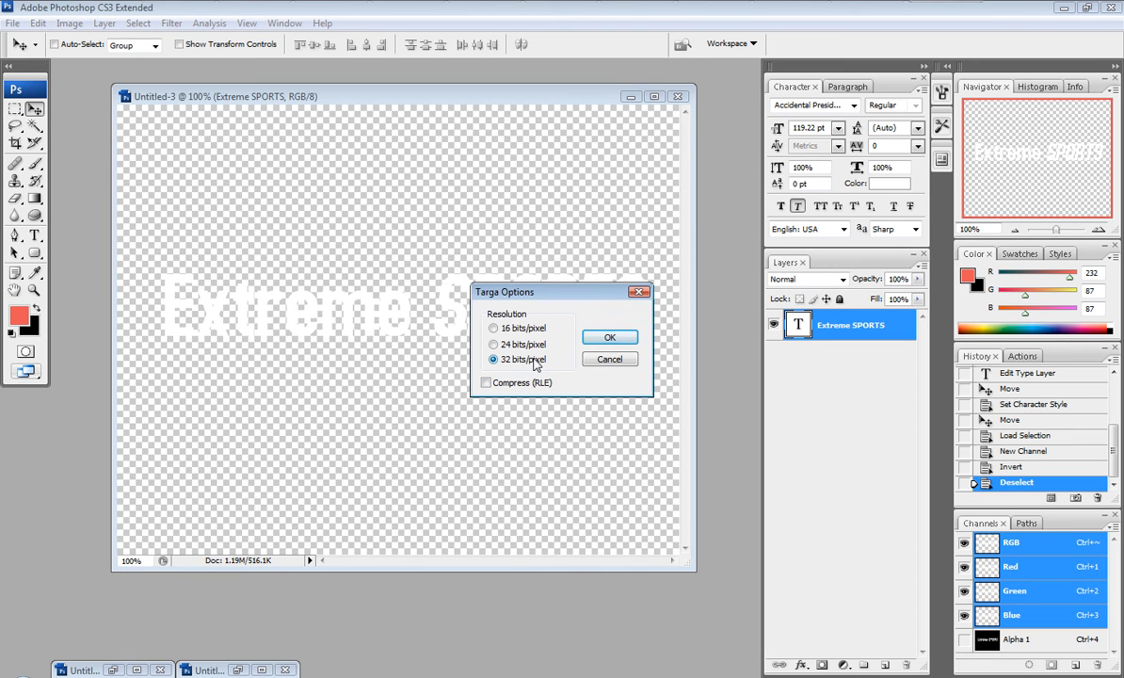
# Step: Set the Targa resolution to 32 bits/pixel and confirm the options
pyautogui.click(527, 344)
pyautogui.click(529, 329)
pyautogui.click(510, 362)
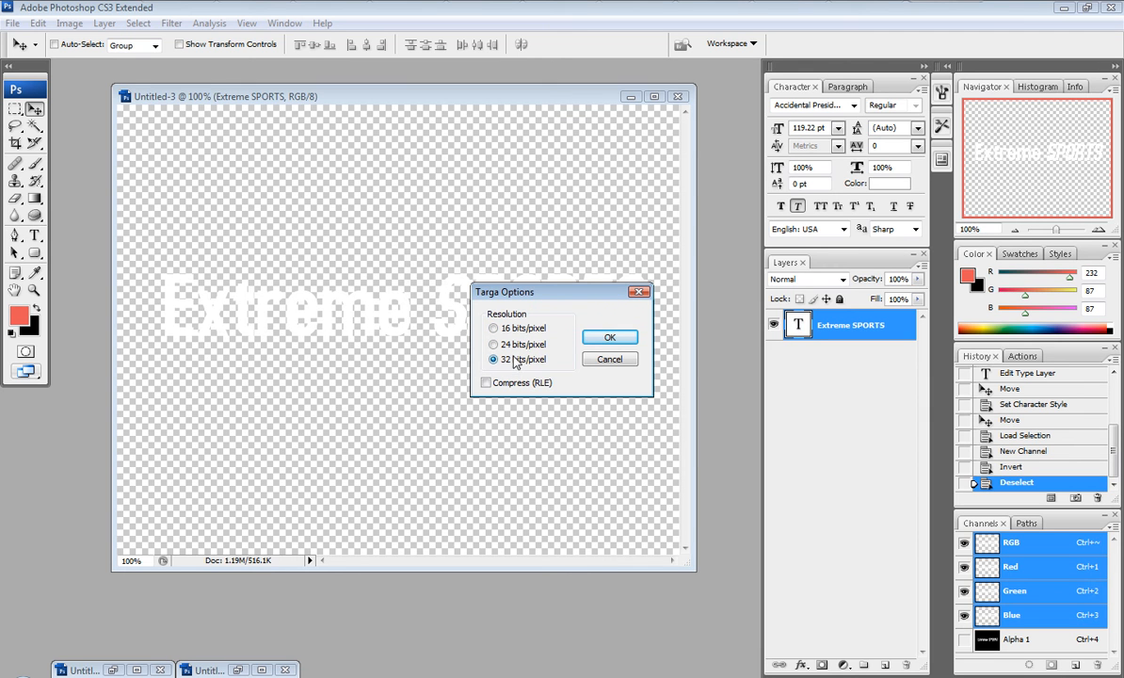
pyautogui.click(602, 339)
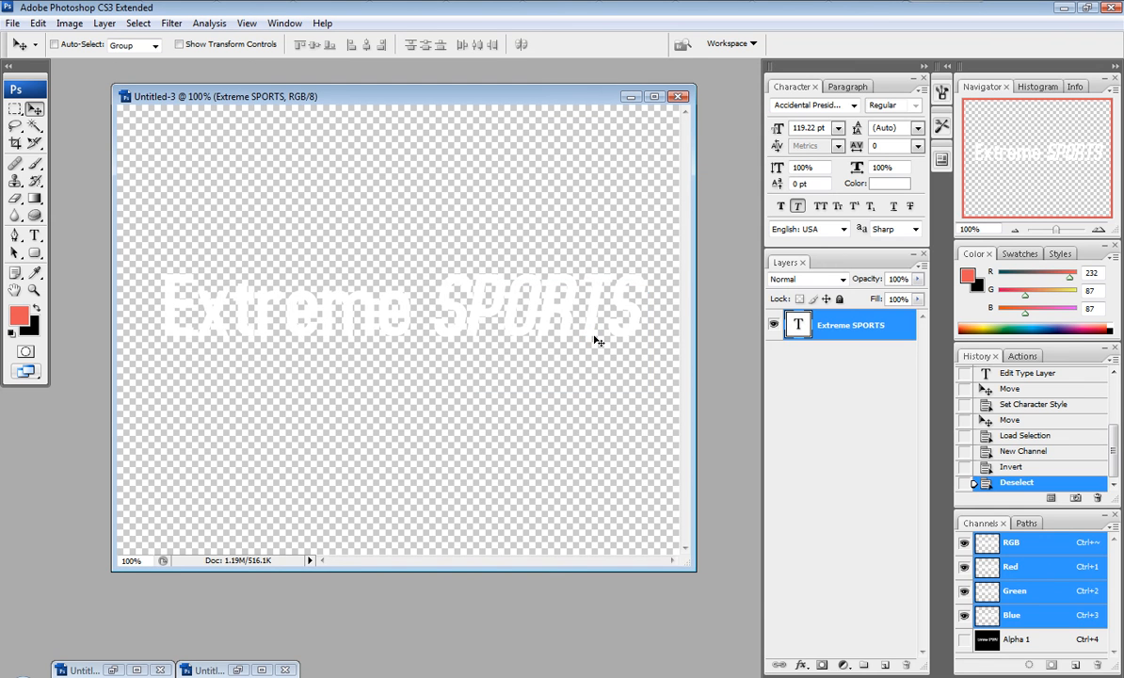
# Step: Switch to Avid Xpress Pro and open the import dialog for the Images bin
pyautogui.hotkey('alt', 'Tab')
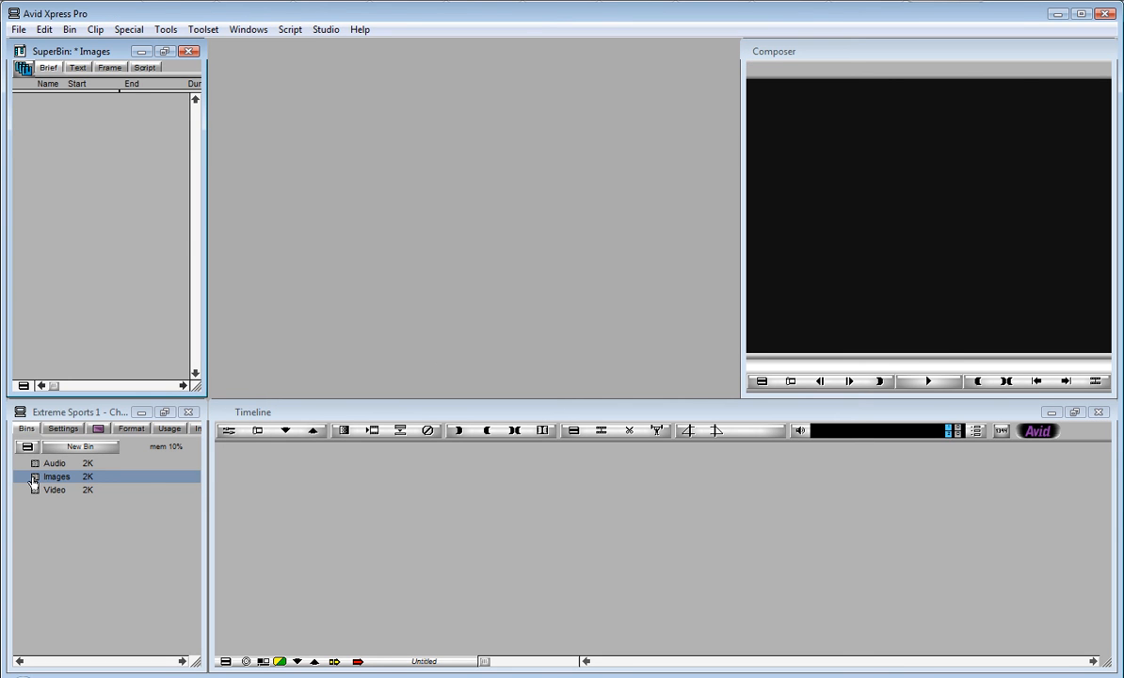
pyautogui.rightClick(83, 199)
pyautogui.click(132, 309)
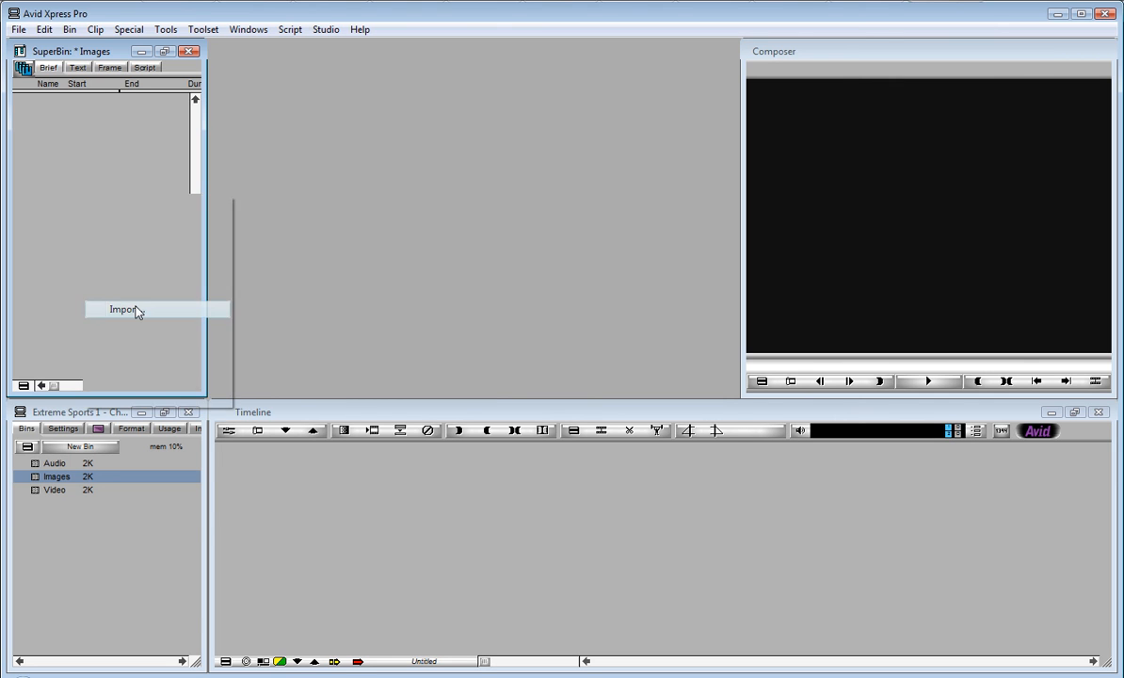
pyautogui.doubleClick(612, 316)
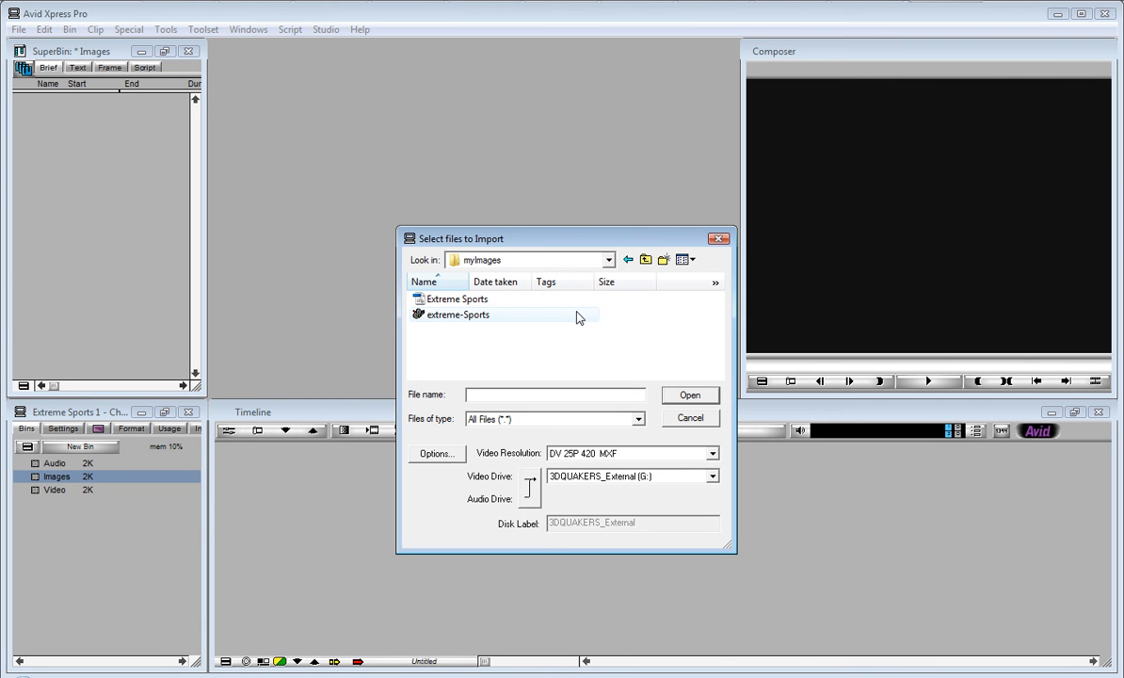
# Step: Import the Extreme Sports file into the Images bin, using the existing alpha in the import settings
pyautogui.click(475, 301)
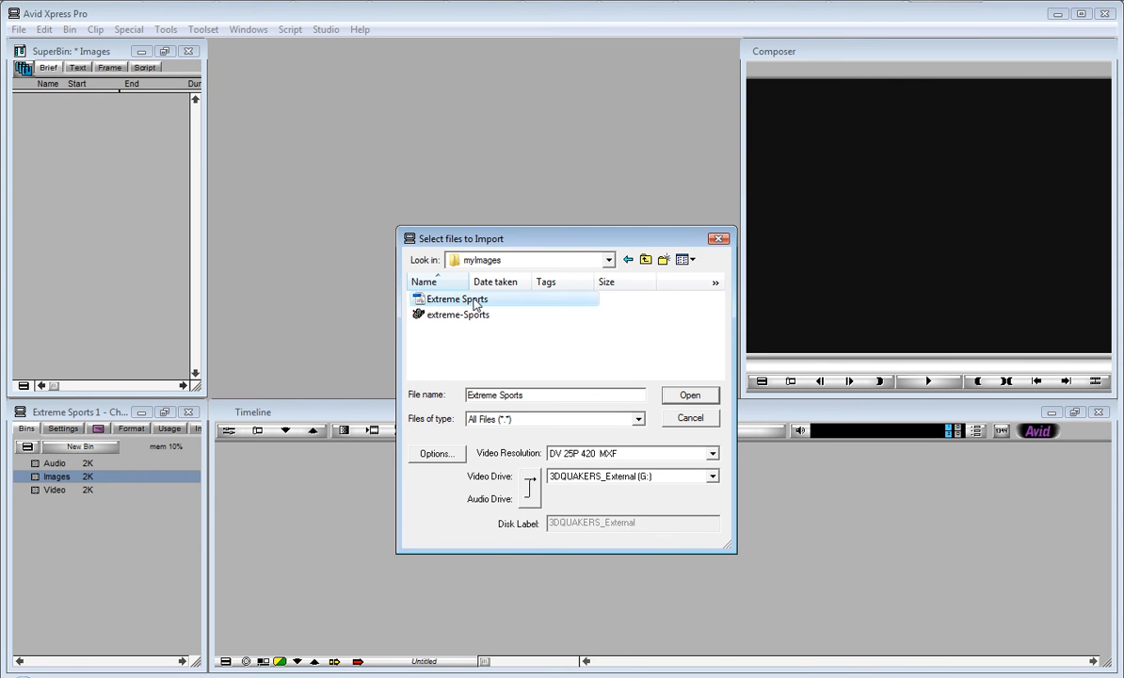
pyautogui.click(436, 453)
pyautogui.click(646, 483)
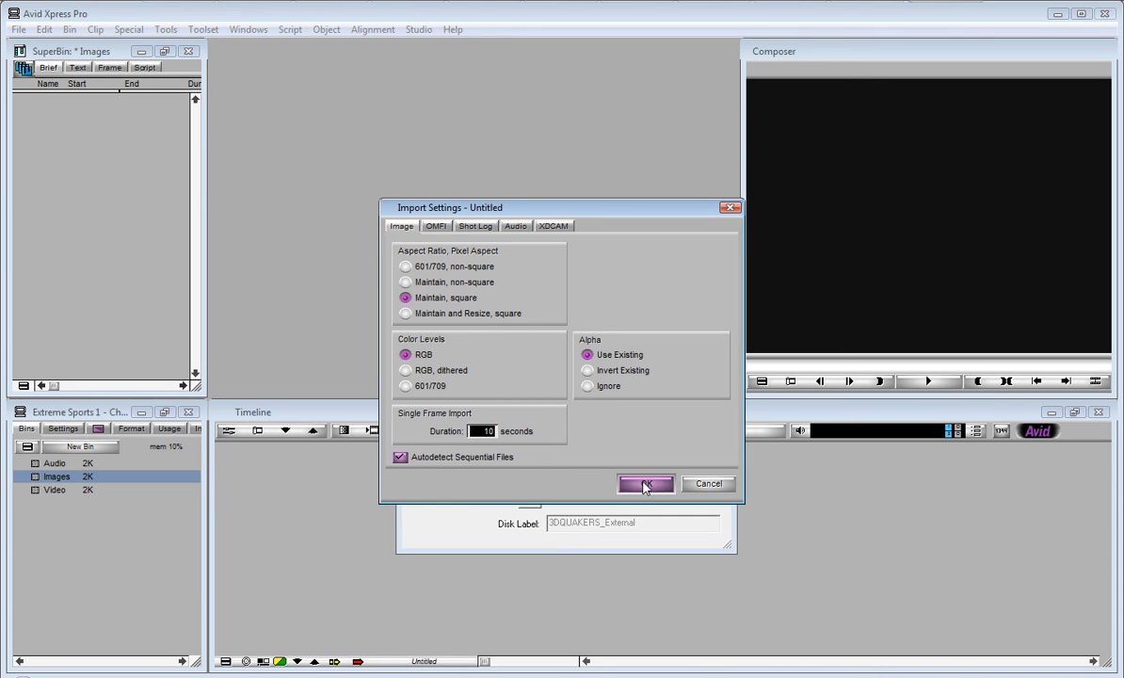
pyautogui.click(670, 392)
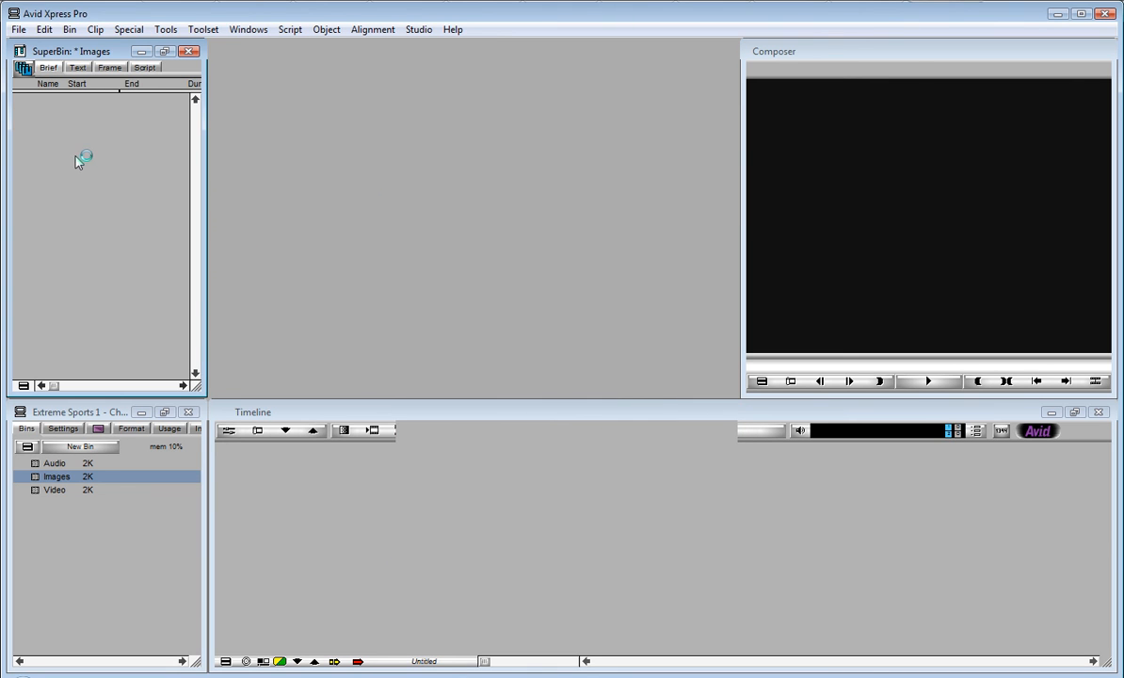